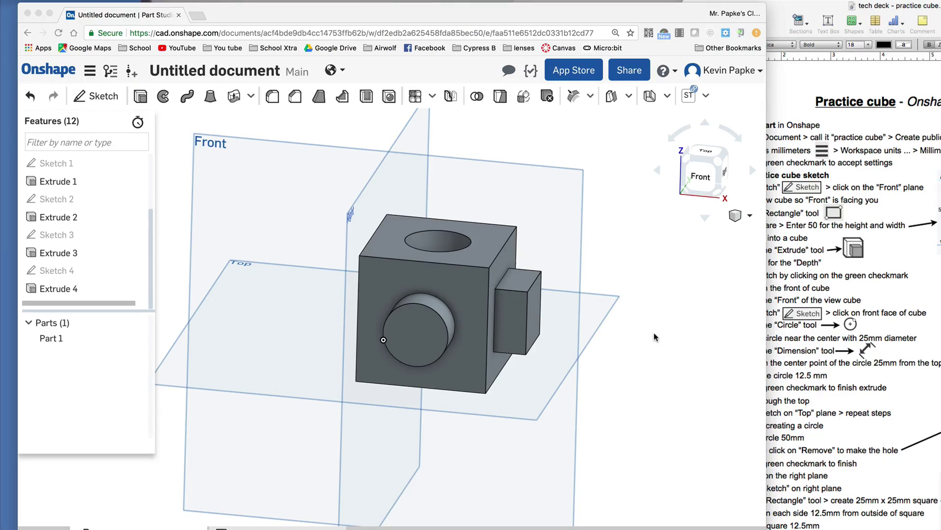
Leave the open untitled document and return to the My Onshape document list.
mouse_move(645, 333)
right_down()
mouse_move(618, 351)
mouse_move(618, 320)
mouse_move(655, 316)
mouse_move(654, 338)
right_up()
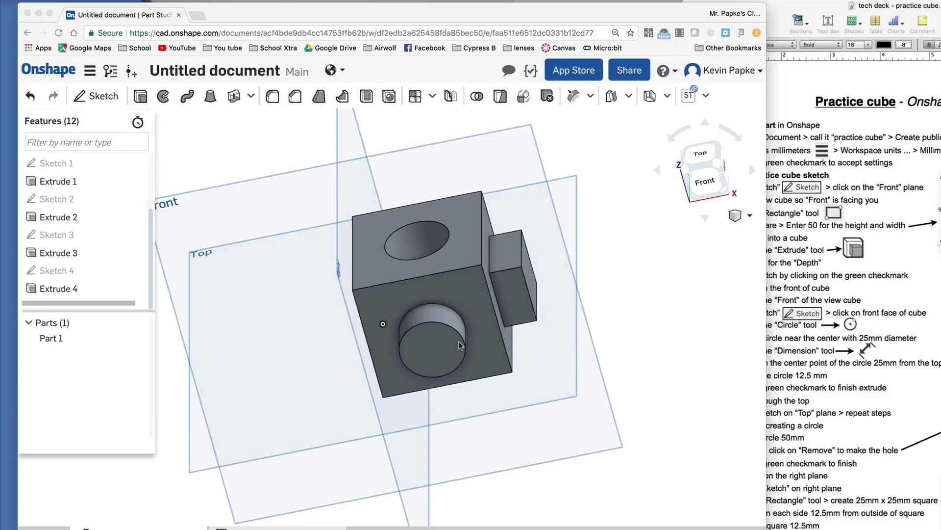
mouse_move(715, 322)
right_down()
mouse_move(670, 320)
mouse_move(705, 321)
right_up()
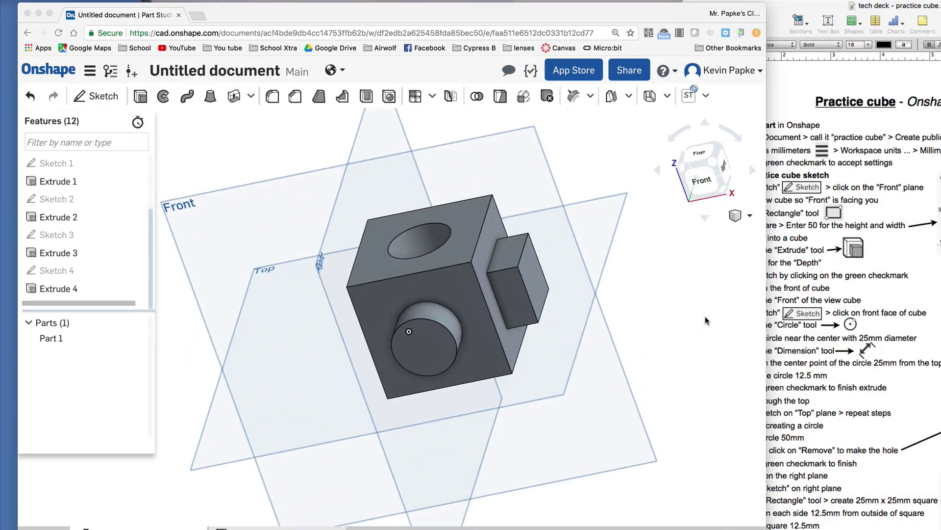
click(43, 71)
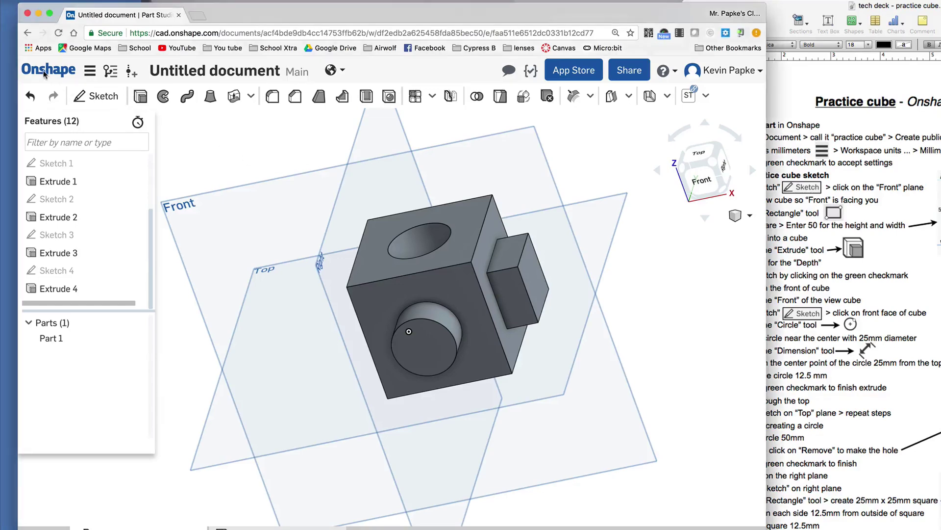
click(44, 71)
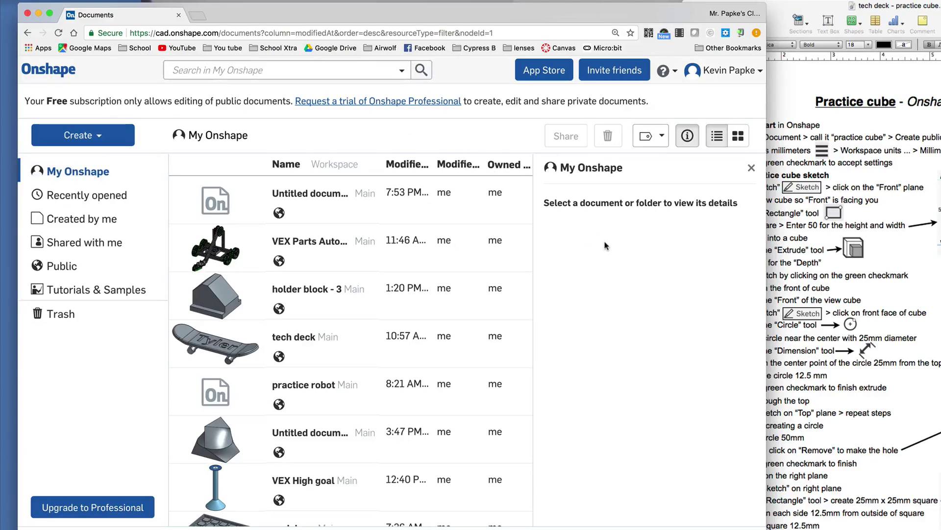
scroll(333, 265, down, 3)
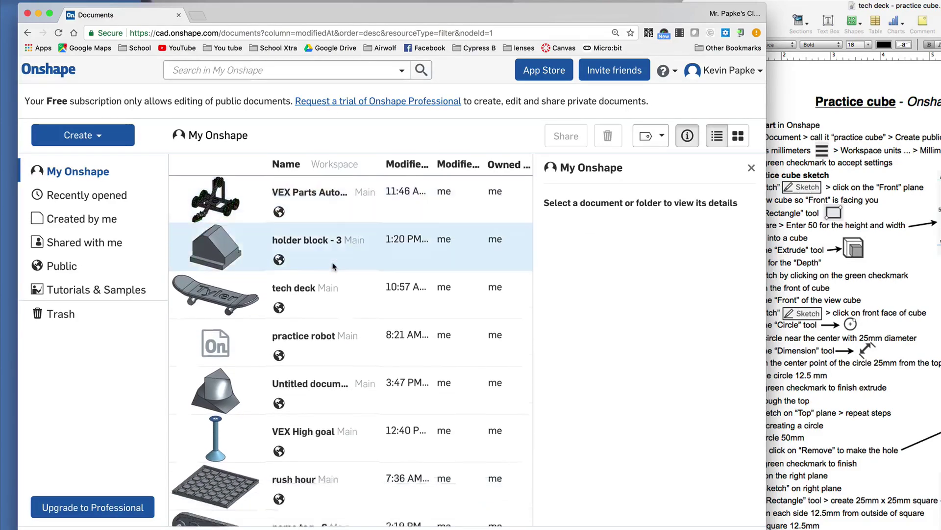
scroll(333, 267, up, 3)
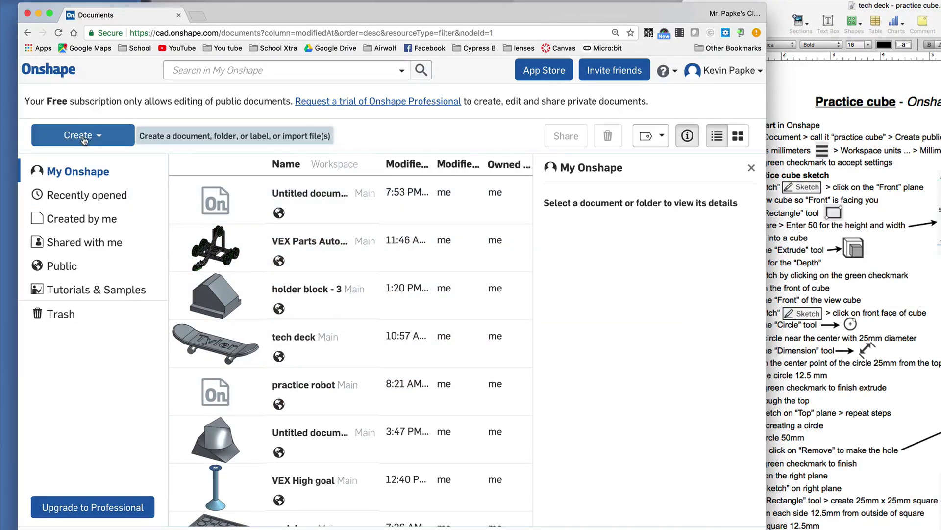
Create a new public document named "Practice cube".
click(78, 137)
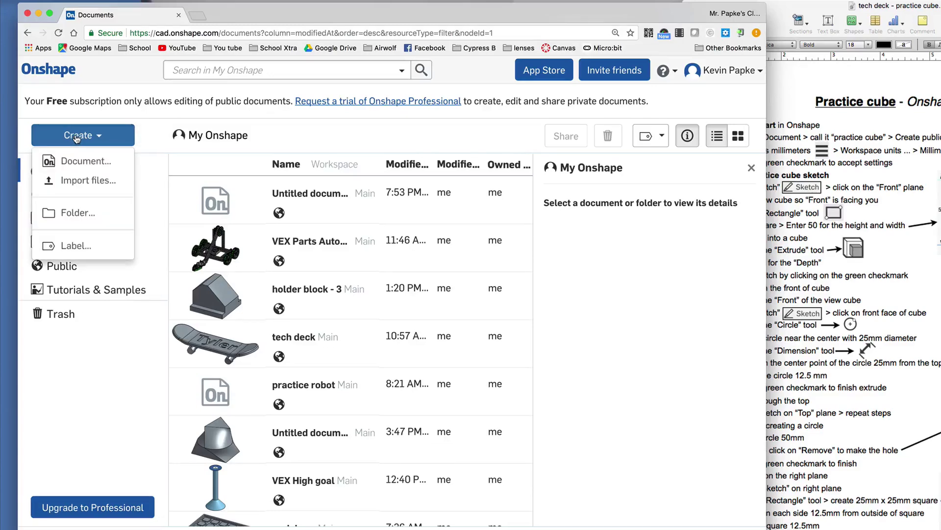
click(75, 161)
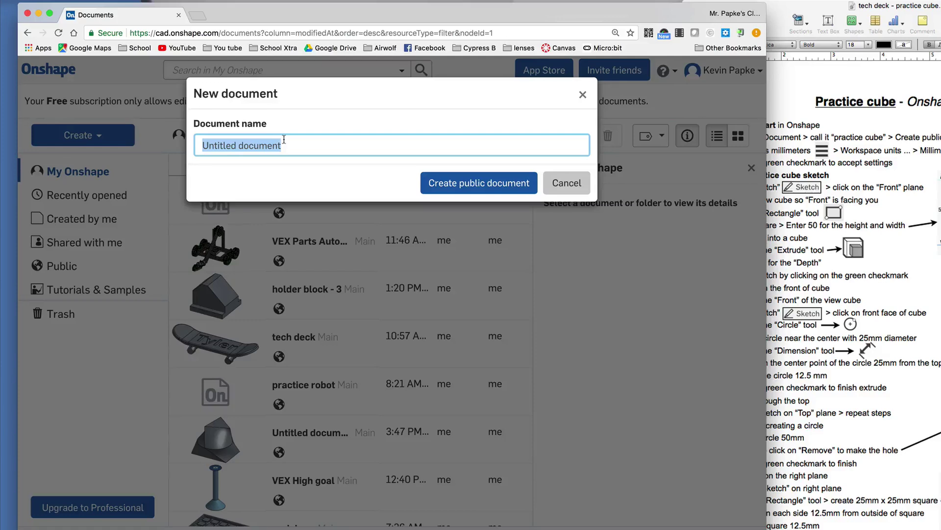
text(Practi)
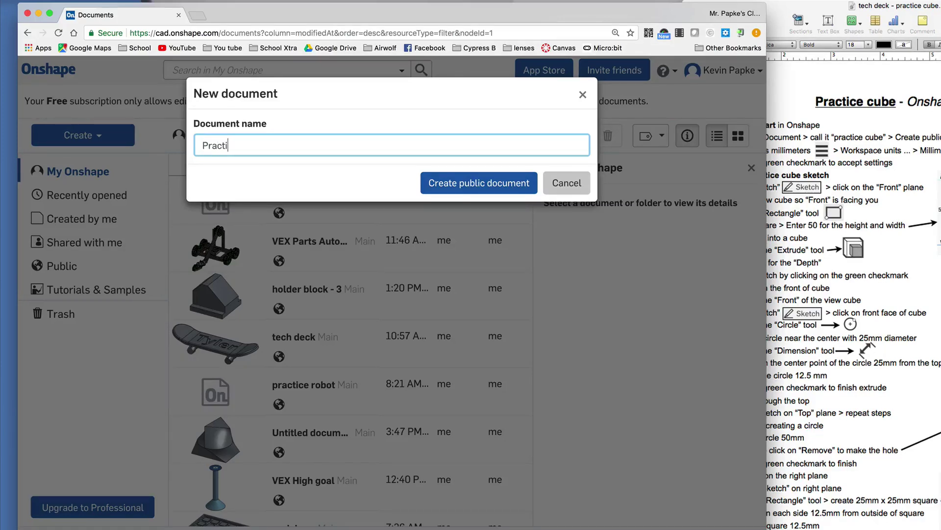
text(ce cube)
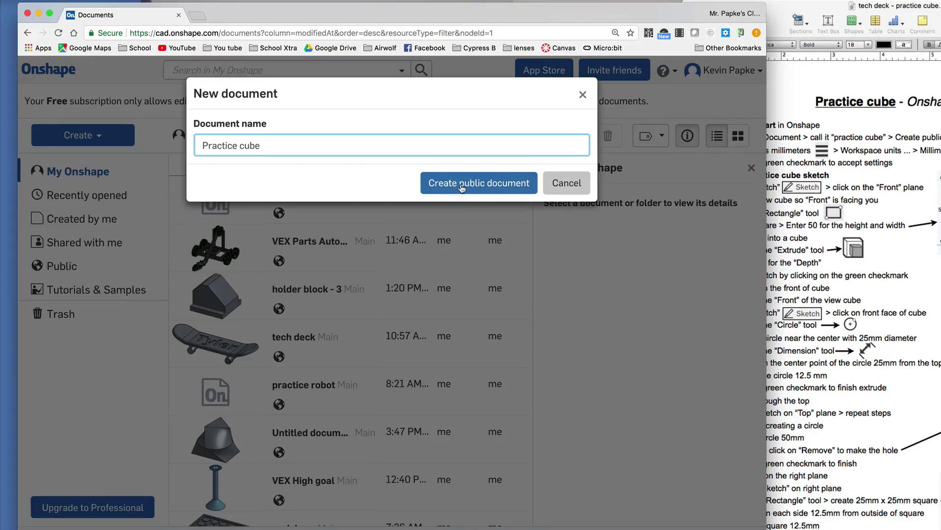
click(494, 188)
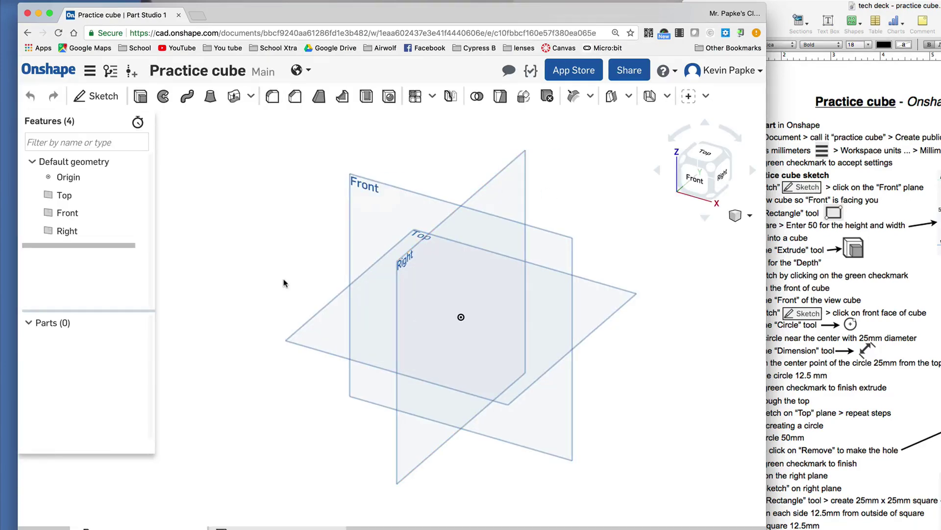
Set the workspace's default length unit to Millimeter and accept the units settings.
click(105, 94)
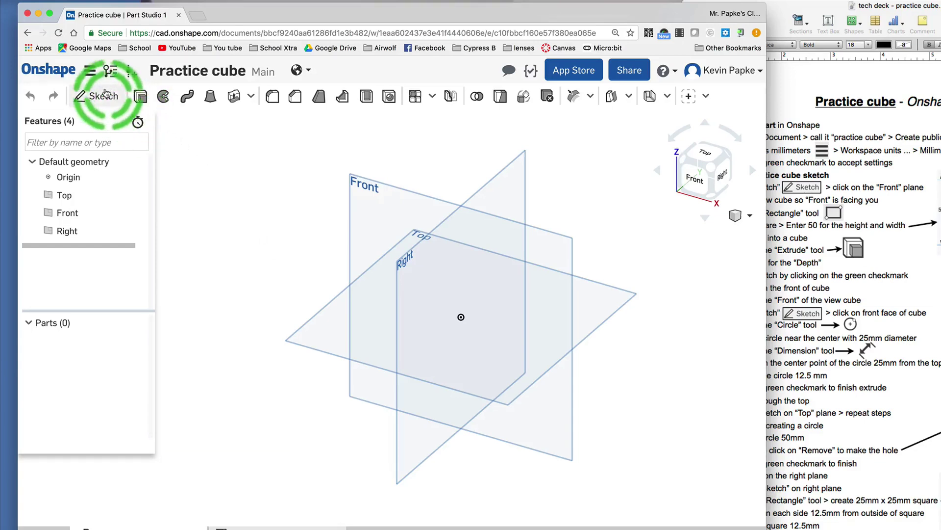
click(88, 73)
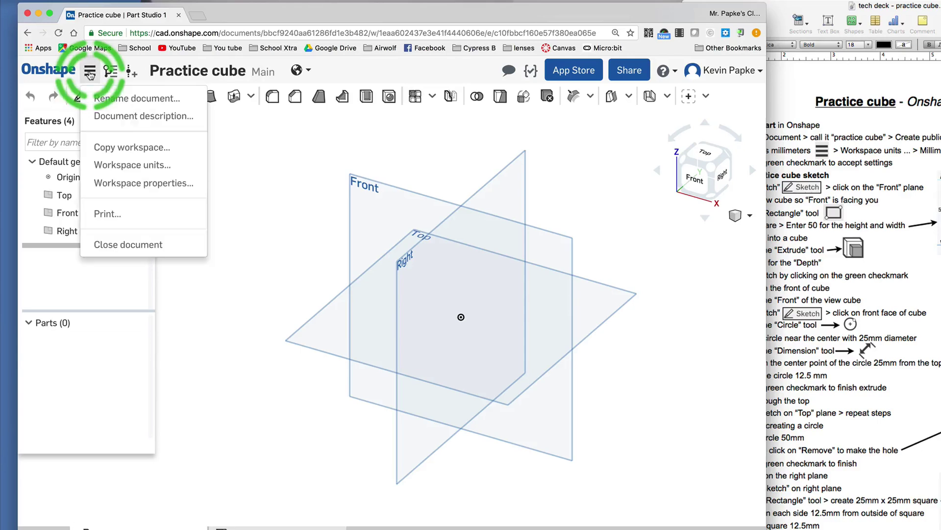
drag(90, 74, 125, 167)
click(125, 167)
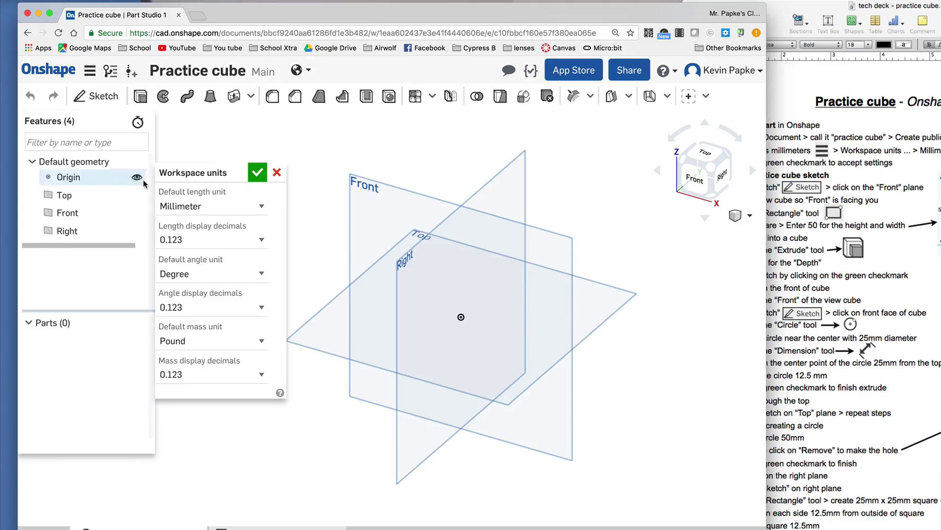
click(260, 208)
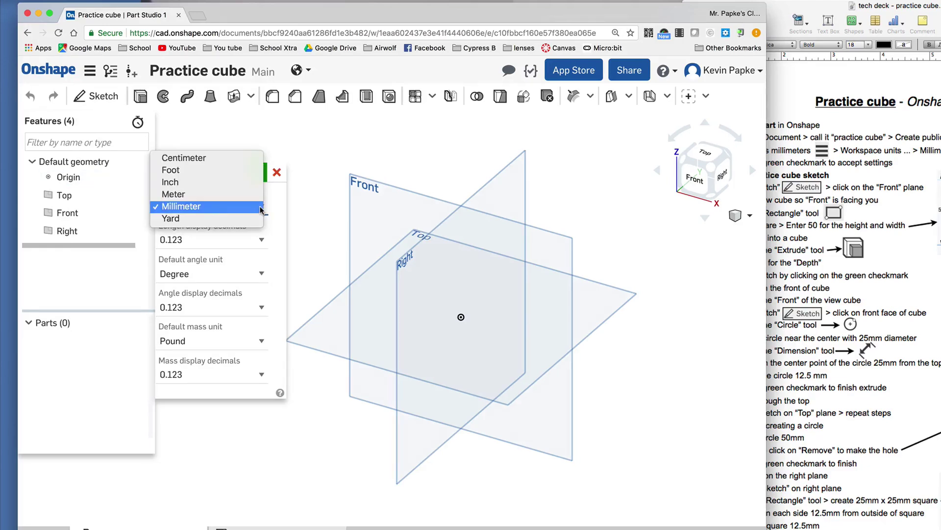
click(249, 181)
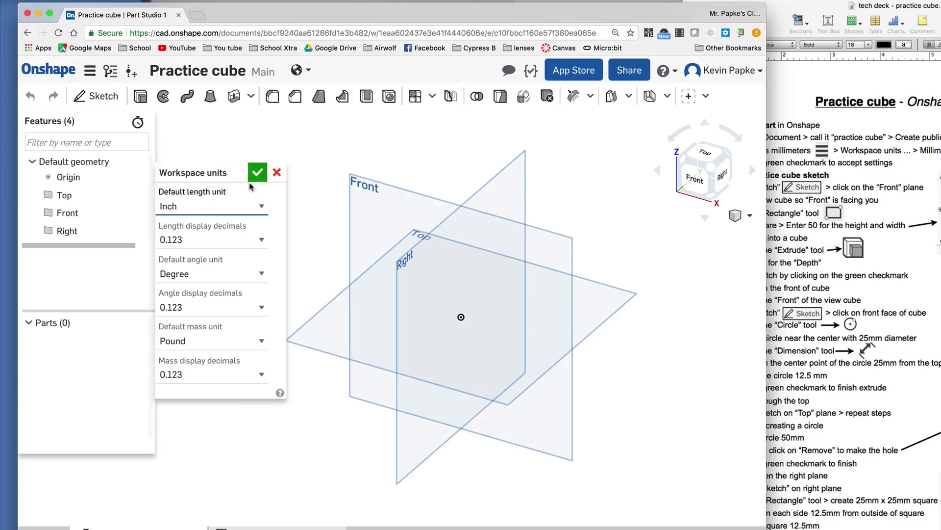
click(260, 207)
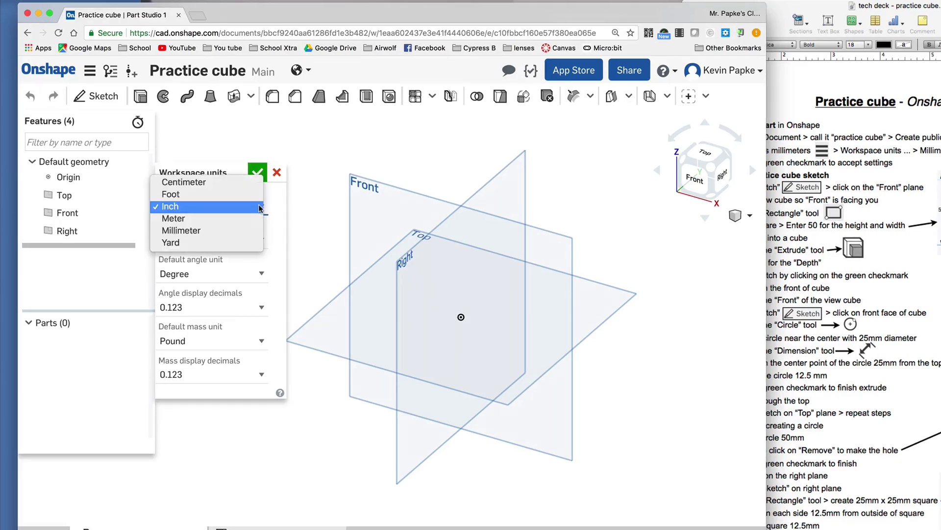
click(254, 229)
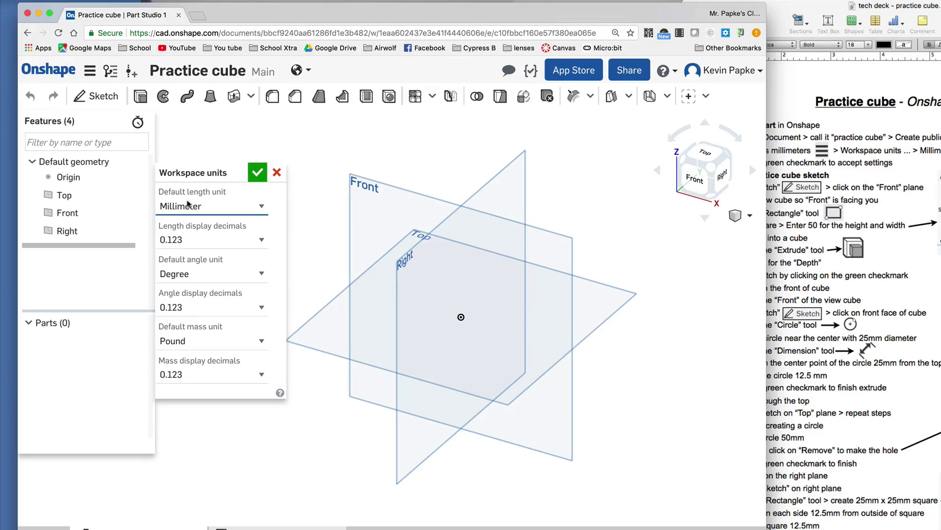
click(259, 174)
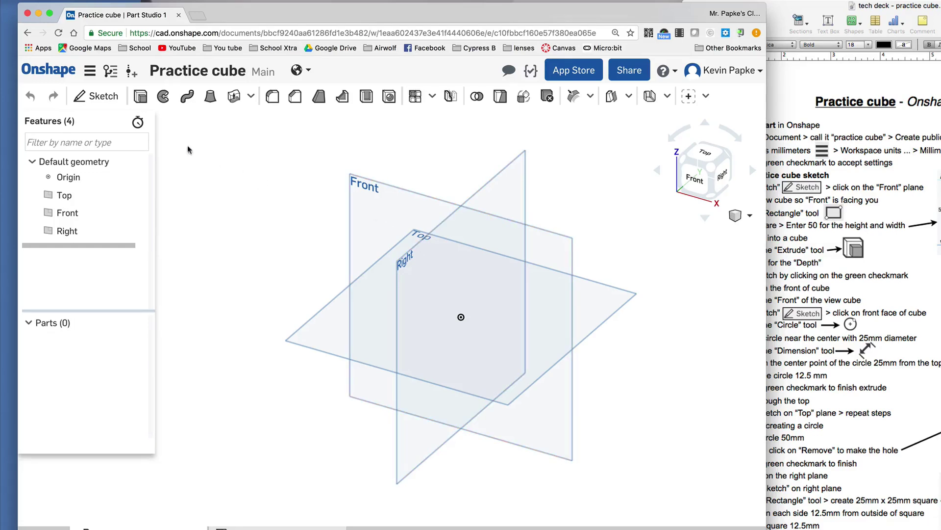
Start a new sketch on the Front plane.
click(103, 101)
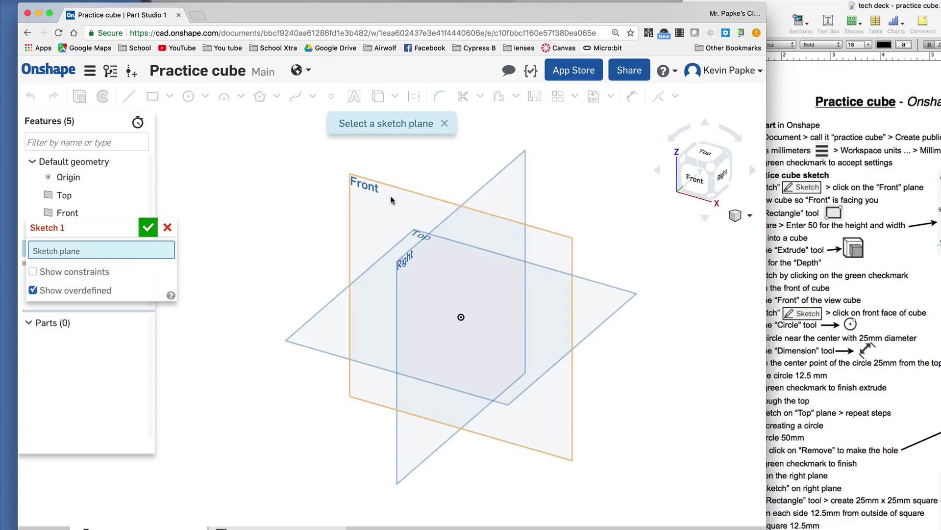
click(381, 208)
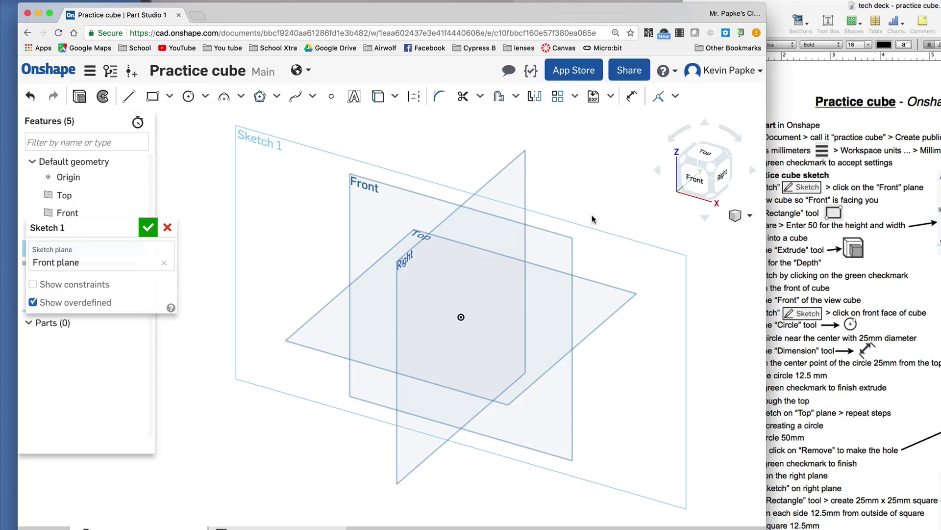
right_drag(583, 214, 611, 200)
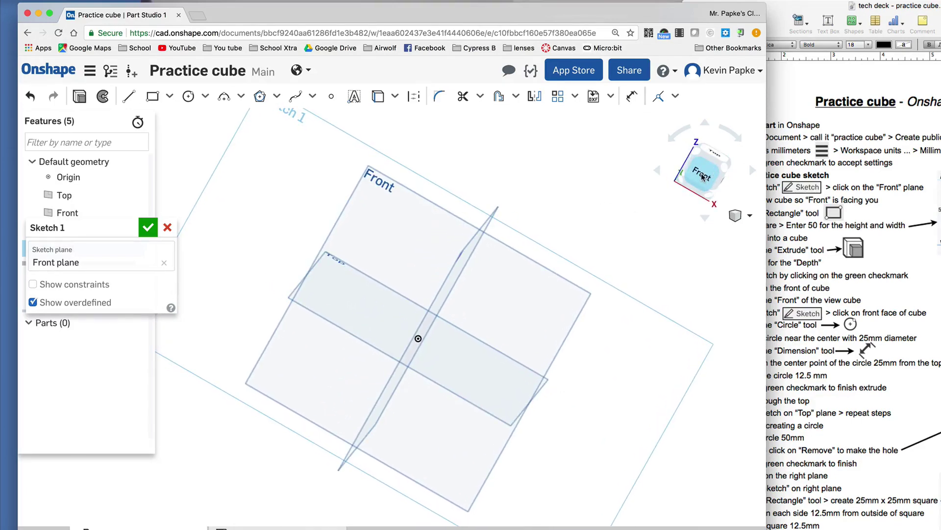
click(703, 176)
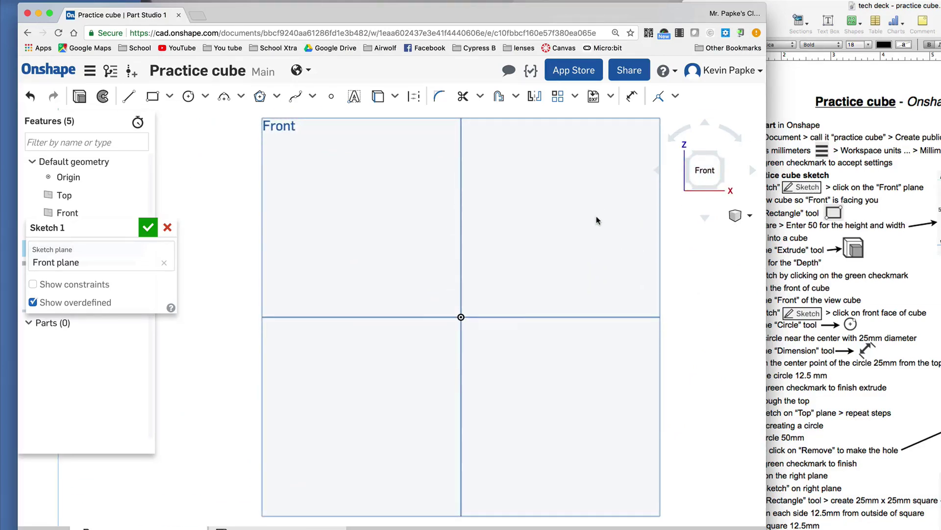
scroll(584, 237, down, 5)
scroll(584, 237, down, 2)
scroll(584, 236, up, 4)
scroll(584, 237, down, 3)
scroll(584, 236, up, 3)
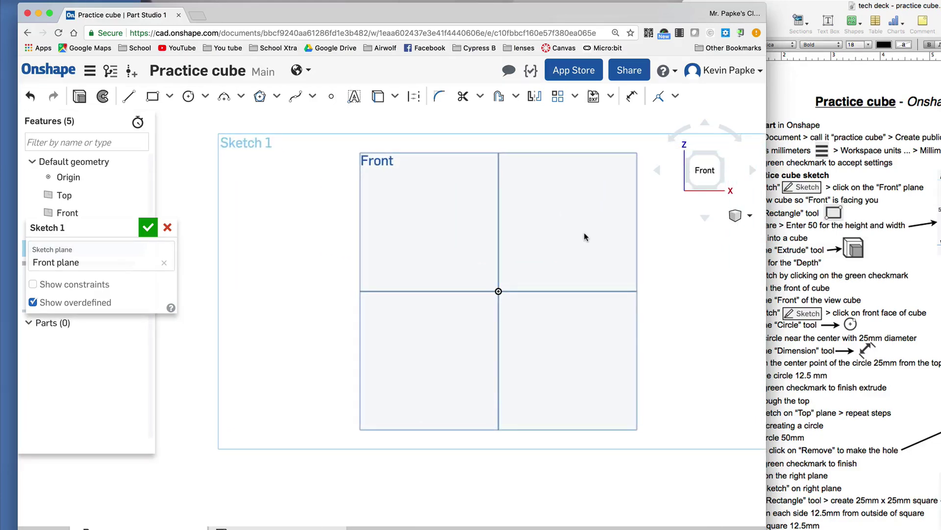
scroll(584, 237, down, 3)
scroll(525, 330, up, 3)
mouse_move(641, 273)
middle_down()
mouse_move(543, 287)
mouse_move(566, 240)
mouse_move(509, 263)
mouse_move(563, 255)
mouse_move(550, 267)
mouse_move(584, 245)
mouse_move(593, 254)
middle_up()
scroll(550, 225, down, 2)
scroll(579, 246, up, 2)
scroll(554, 235, down, 1)
mouse_move(628, 240)
right_down()
mouse_move(574, 235)
mouse_move(611, 246)
mouse_move(526, 247)
right_up()
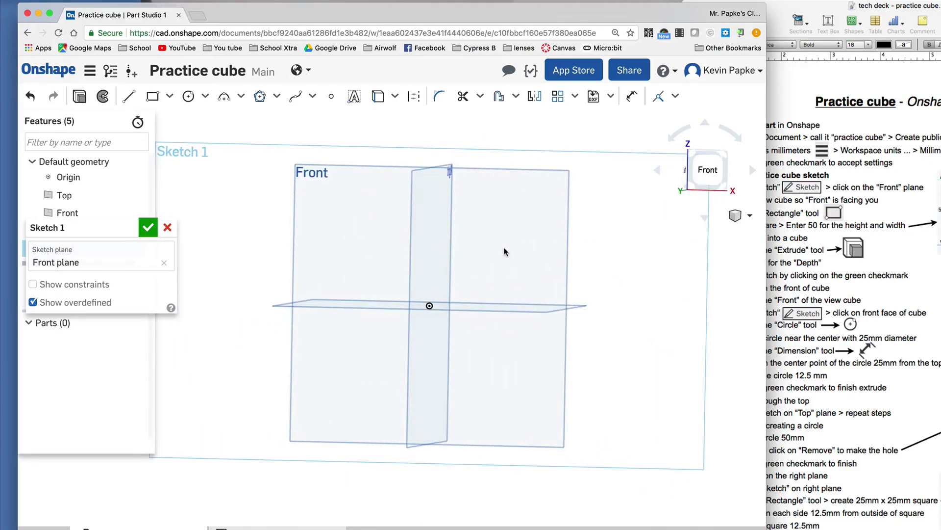
scroll(505, 251, up, 2)
scroll(504, 250, down, 3)
scroll(504, 251, up, 1)
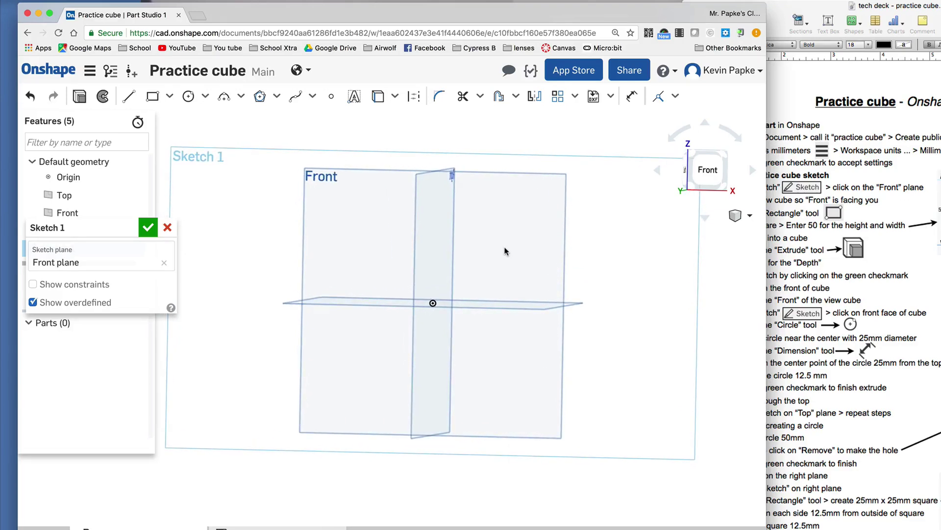
Sketch a rectangle about 55 mm wide and 50 mm high from the origin into the Front plane's upper-right quadrant.
click(703, 174)
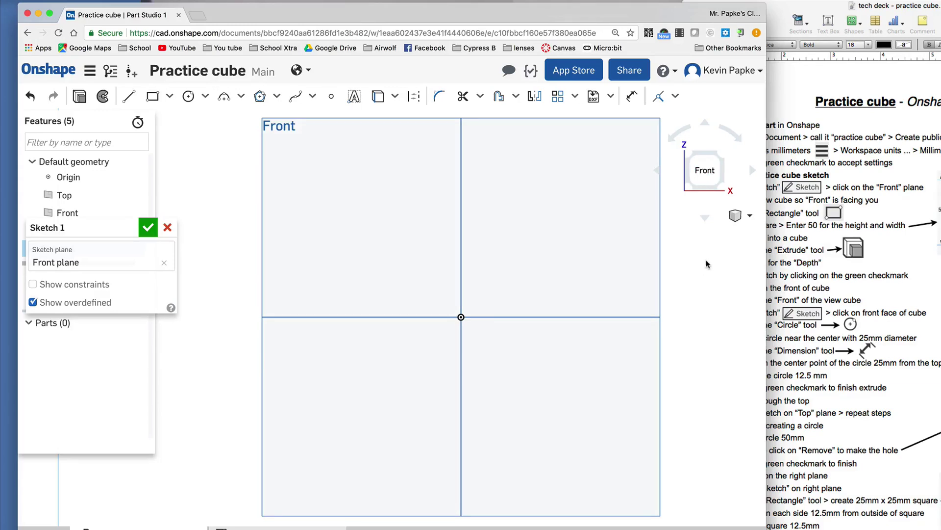
middle_drag(707, 259, 608, 323)
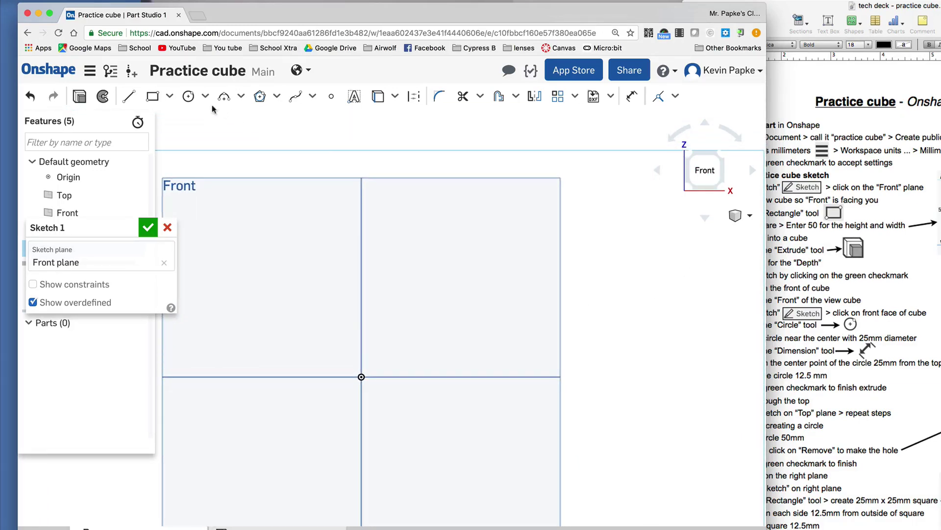
click(153, 97)
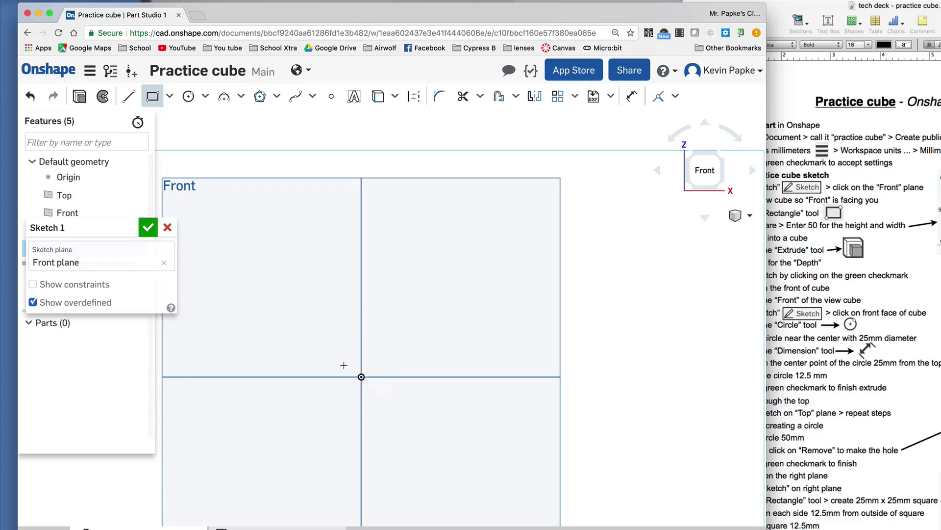
click(361, 376)
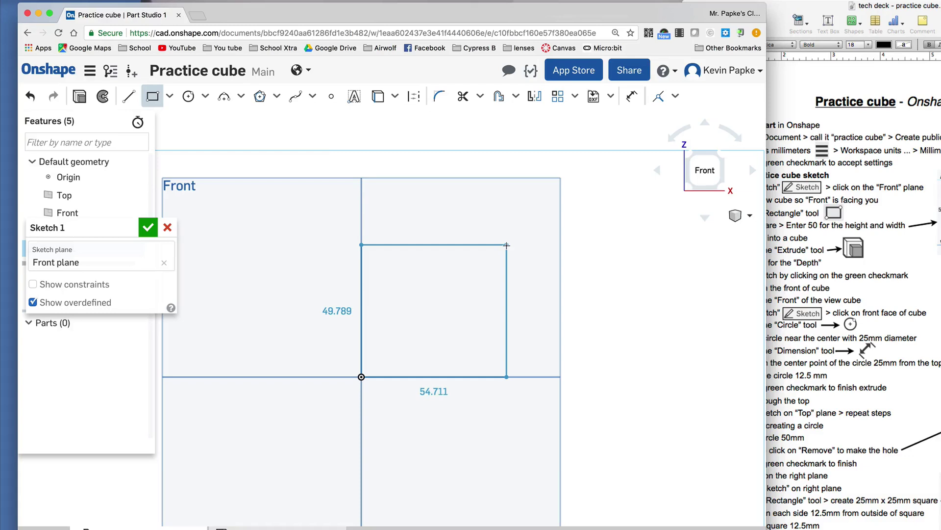
click(506, 244)
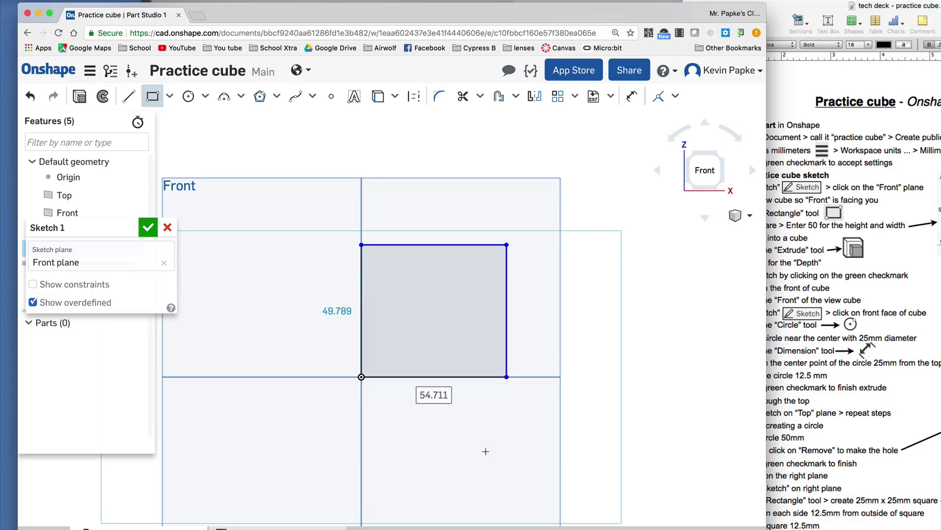
Set both the width and the height of the sketched rectangle to 50 mm.
text(50)
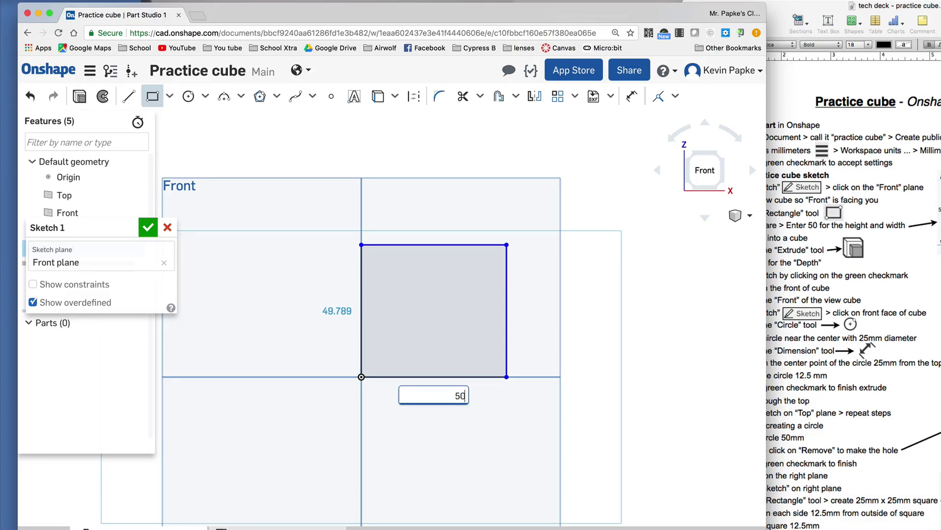
key(Return)
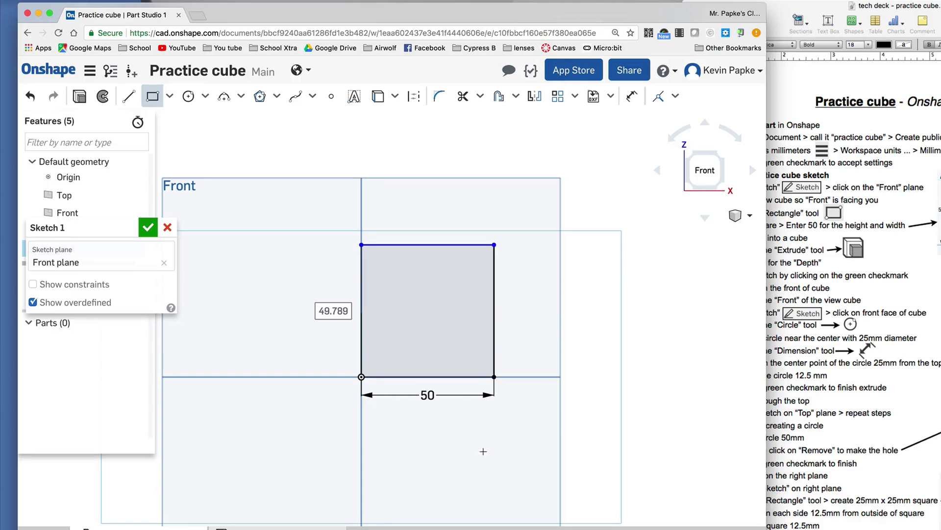
click(314, 273)
text(50)
key(Return)
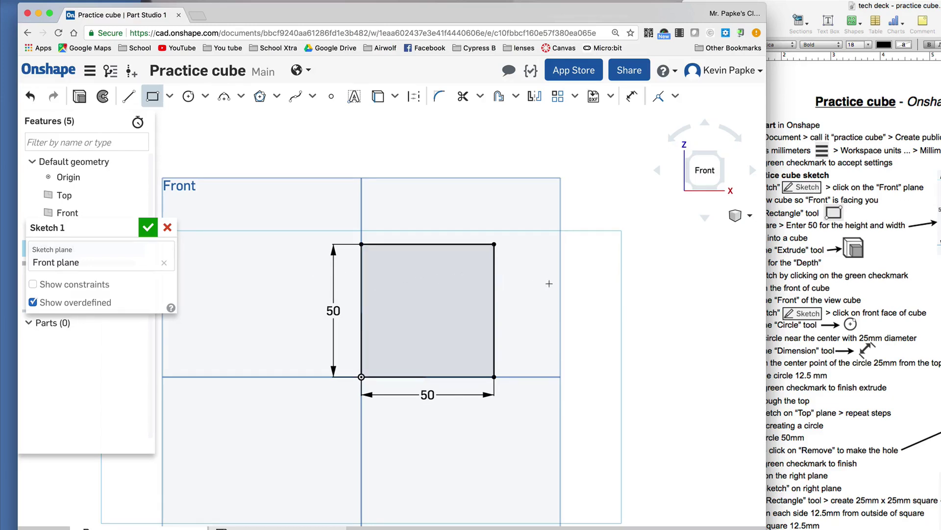
right_drag(634, 263, 607, 281)
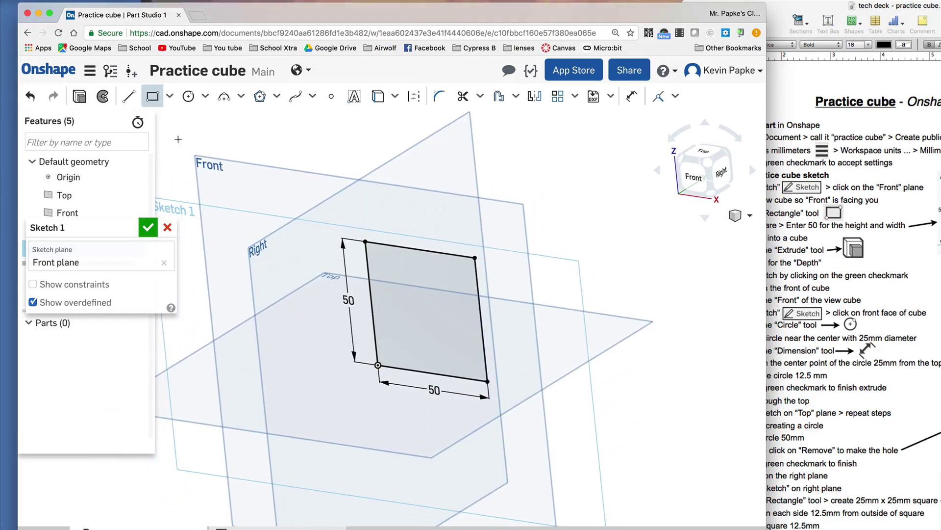
Extrude the 50 mm square as a new solid with a blind depth of 50 mm.
click(79, 96)
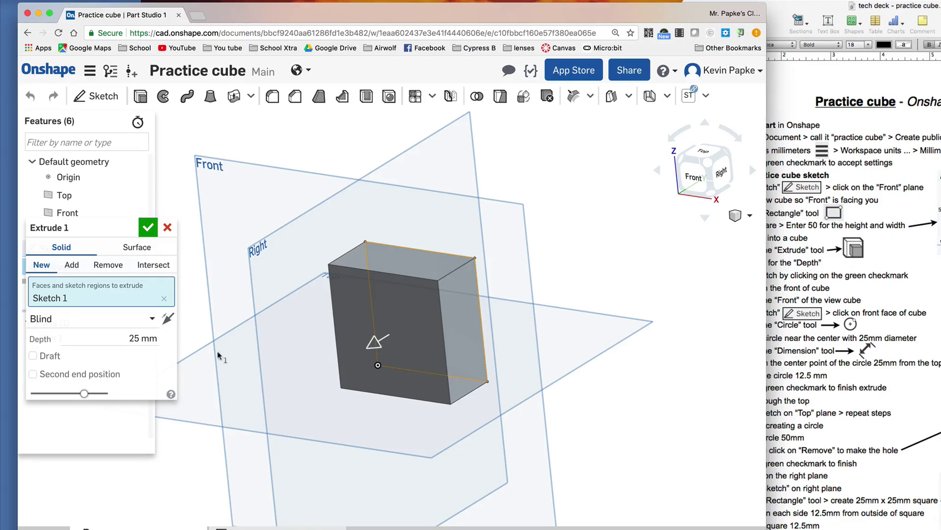
click(125, 339)
text(50)
key(Return)
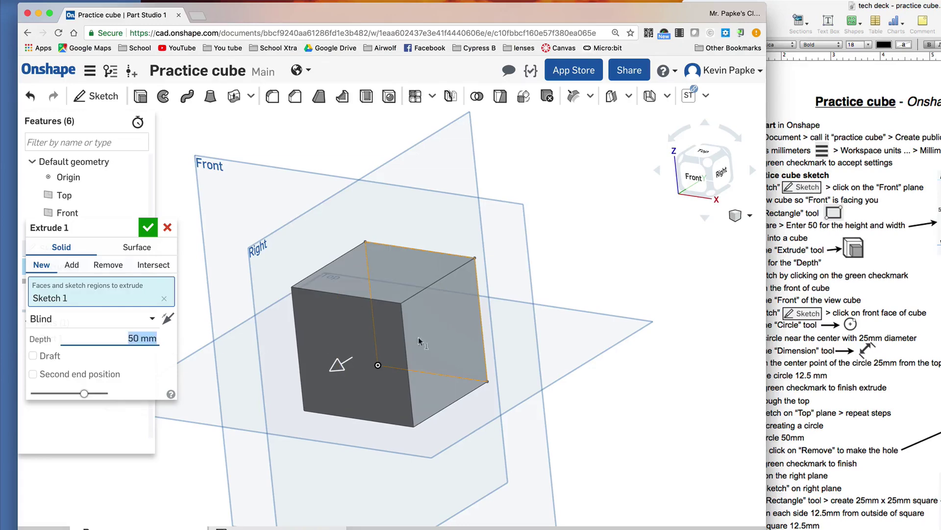
right_drag(598, 390, 619, 407)
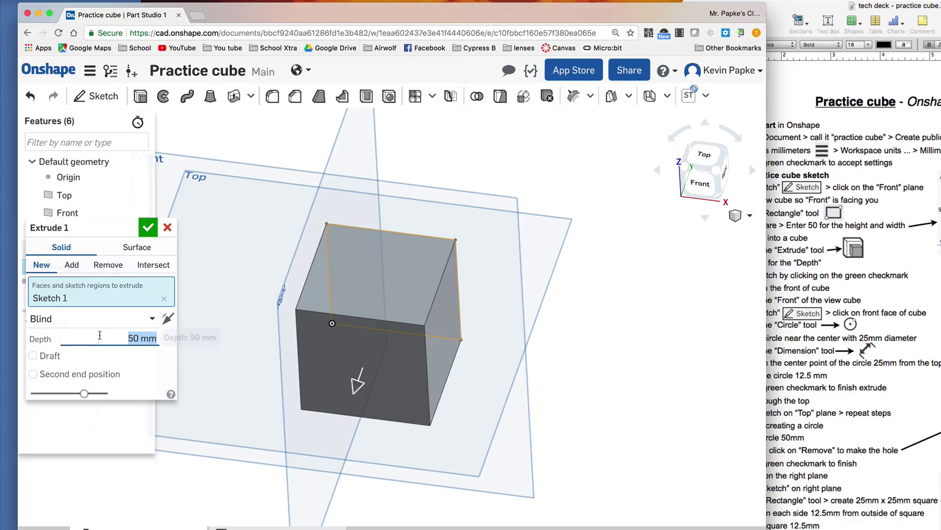
click(147, 229)
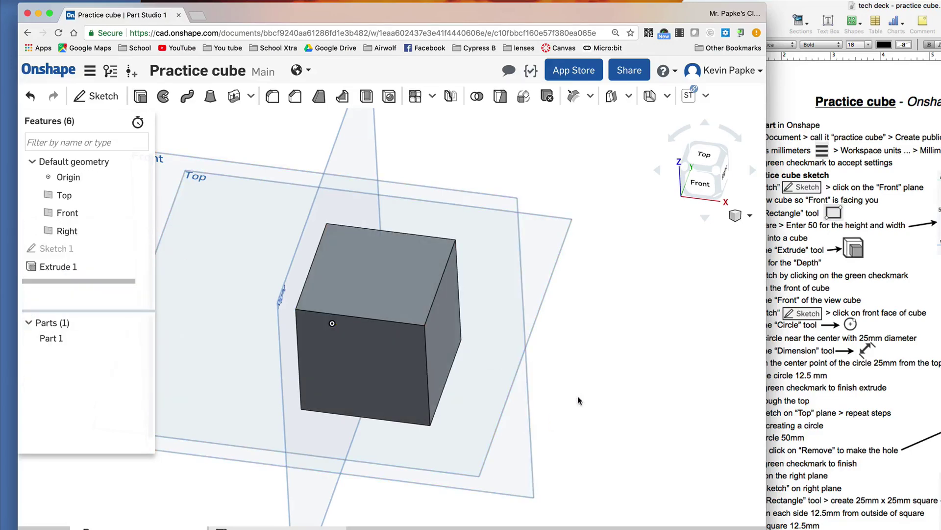
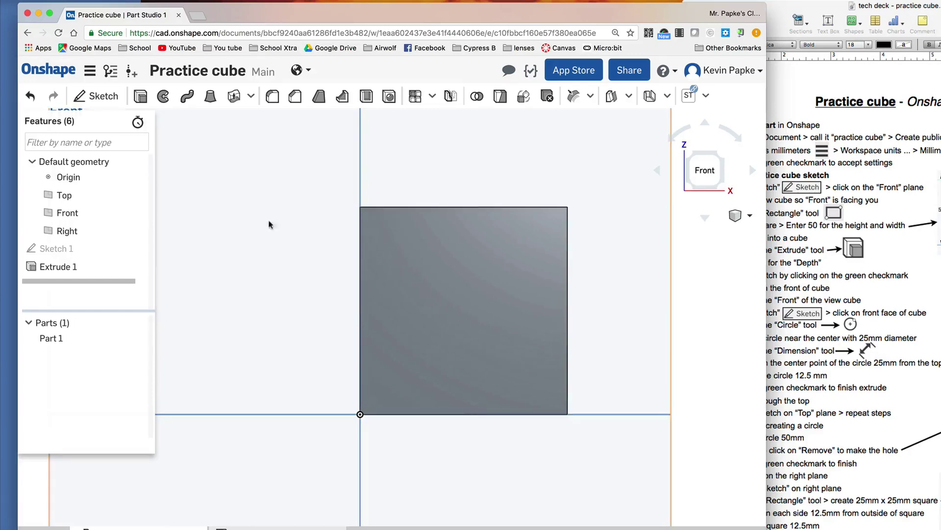
Start a new sketch on the cube's front face and sketch a 25 mm diameter circle near its center.
click(100, 96)
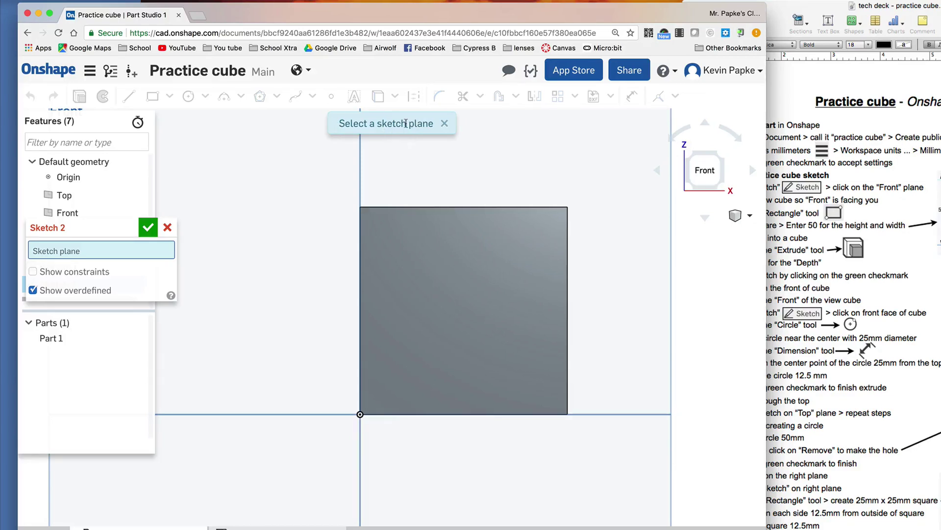
click(454, 295)
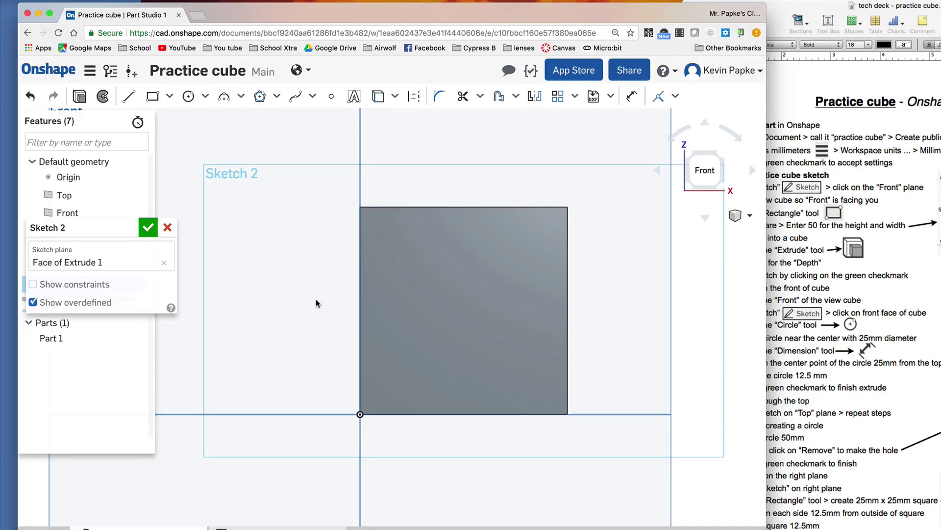
click(187, 99)
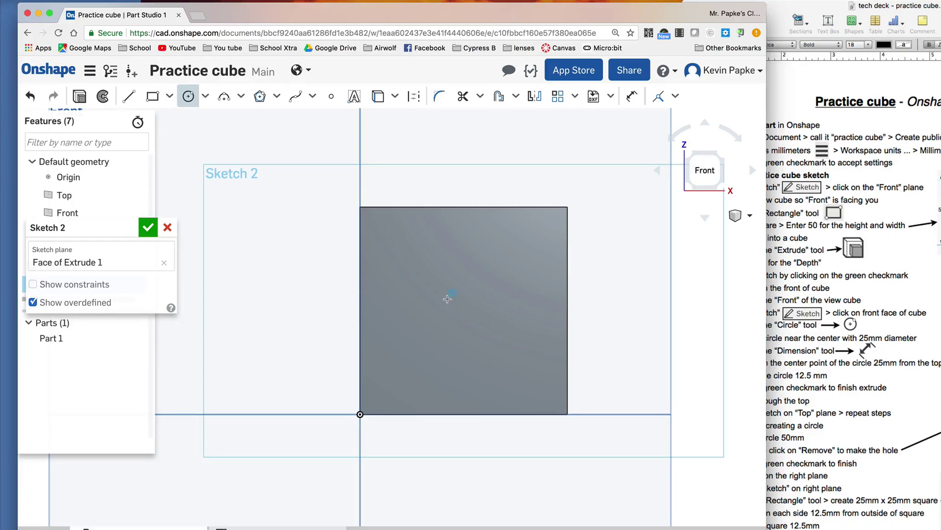
click(491, 325)
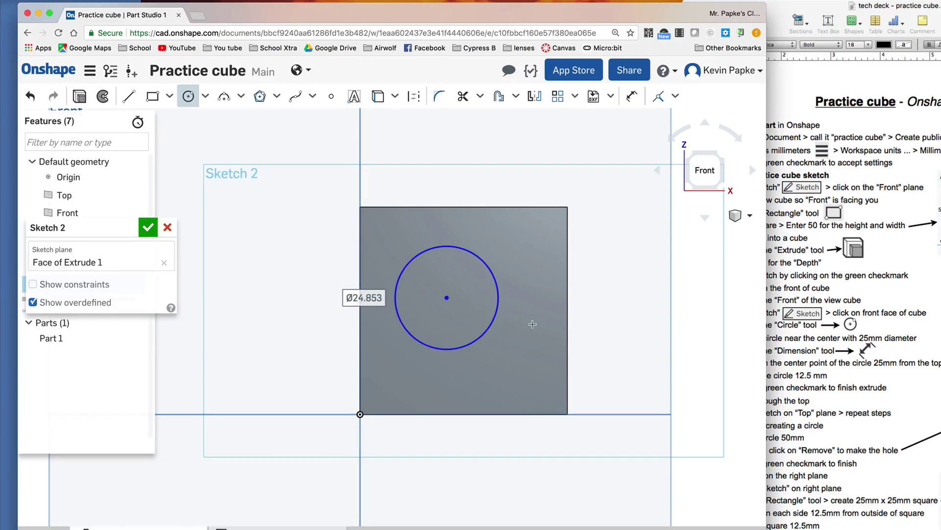
text(25)
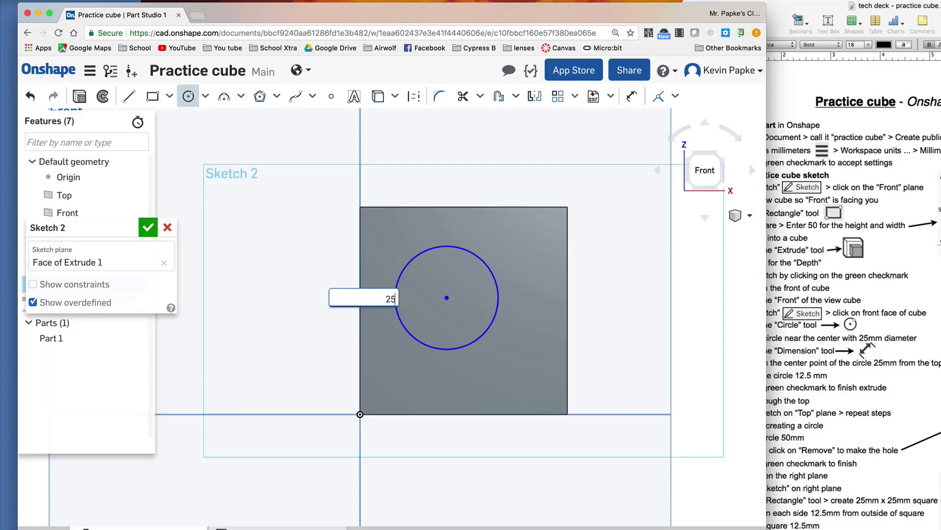
key(Return)
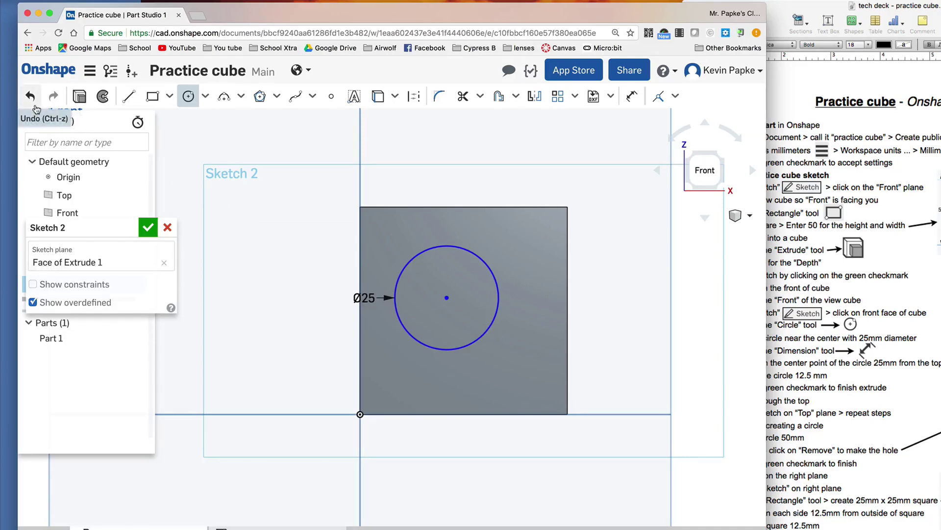
click(31, 97)
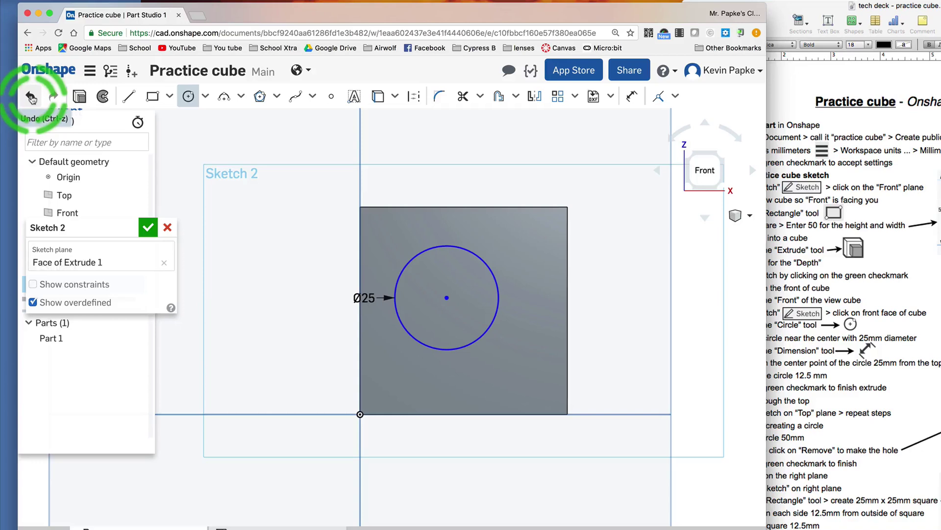
key(Escape)
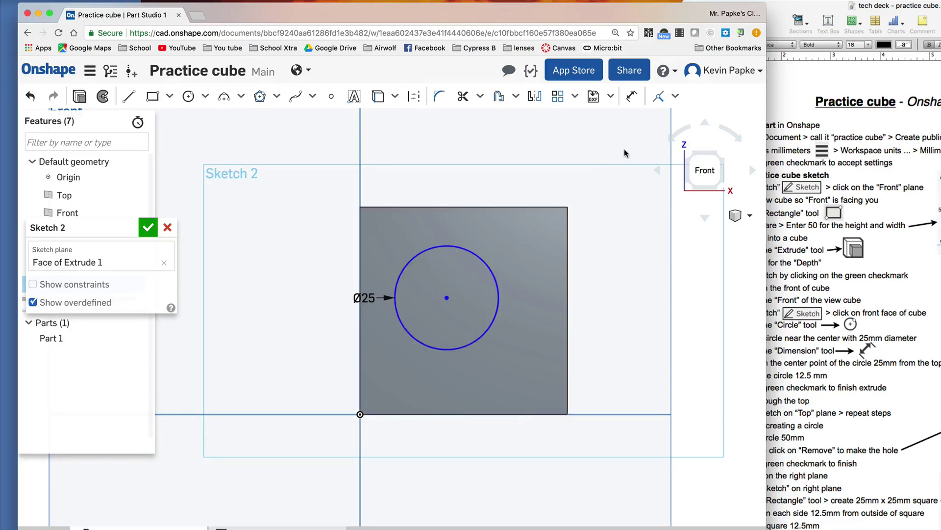
Try to dimension the distance between the circle's center point and the front face's right edge.
click(632, 96)
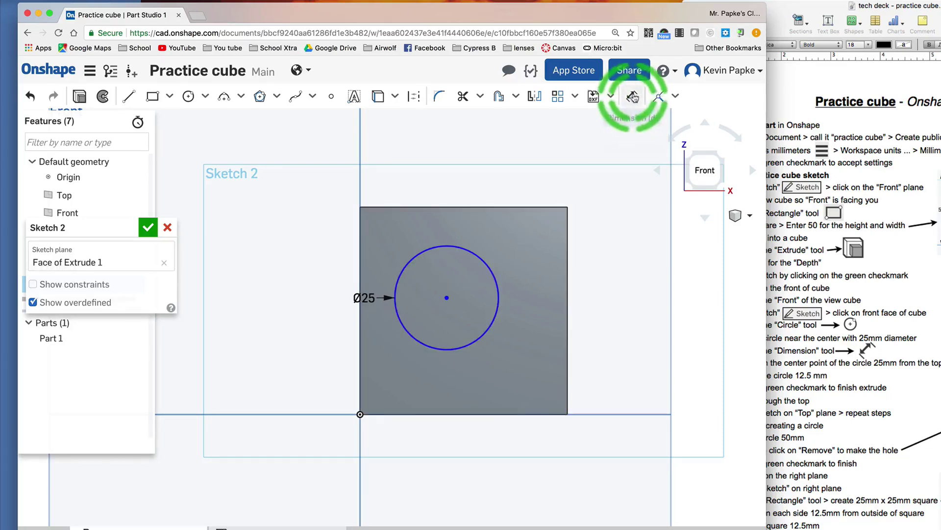
click(499, 251)
click(446, 298)
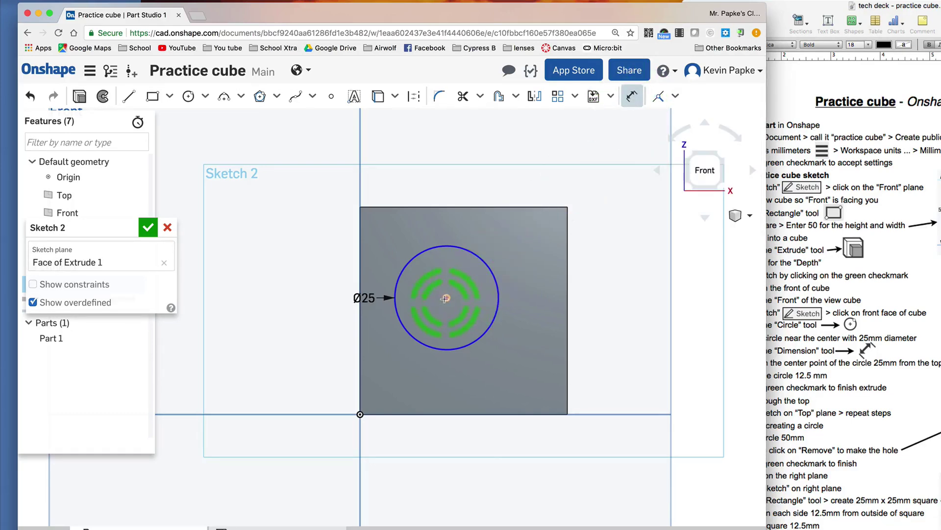
click(465, 316)
click(580, 298)
click(456, 297)
click(553, 294)
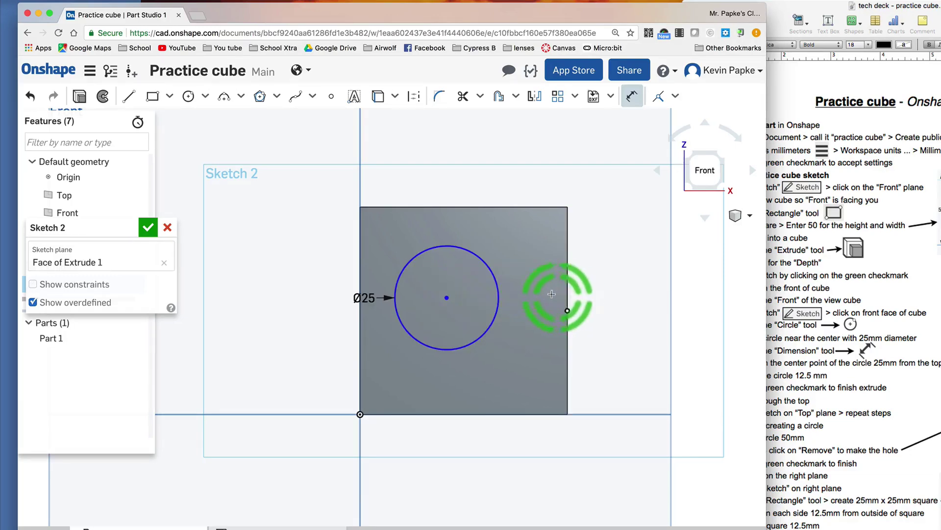
click(447, 298)
click(560, 295)
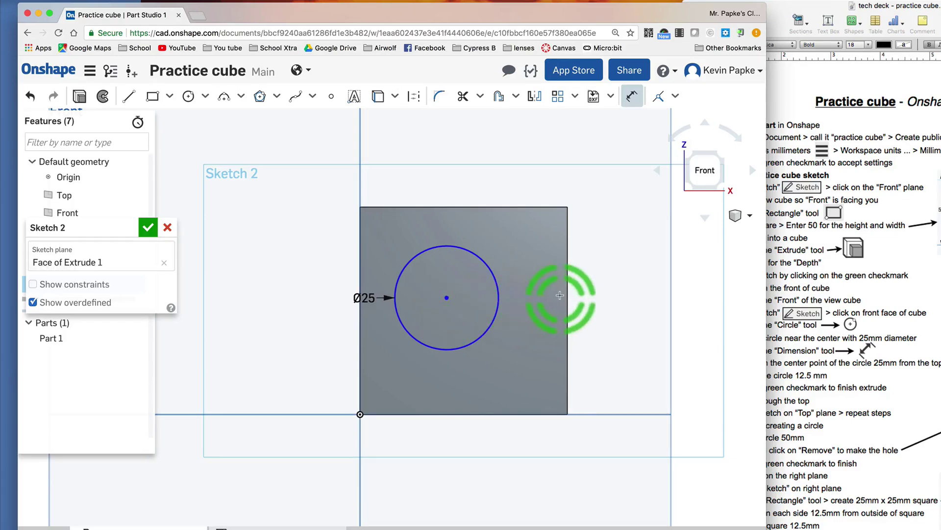
click(565, 289)
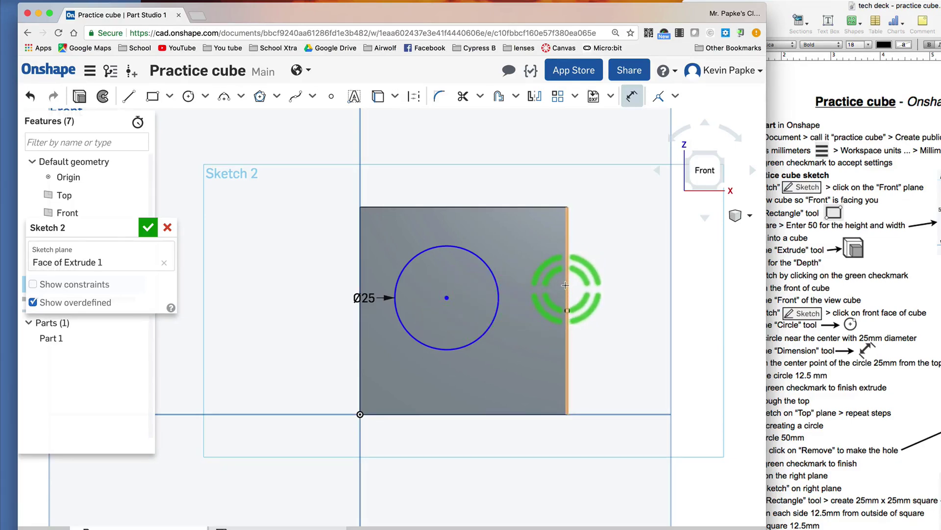
click(362, 274)
click(491, 303)
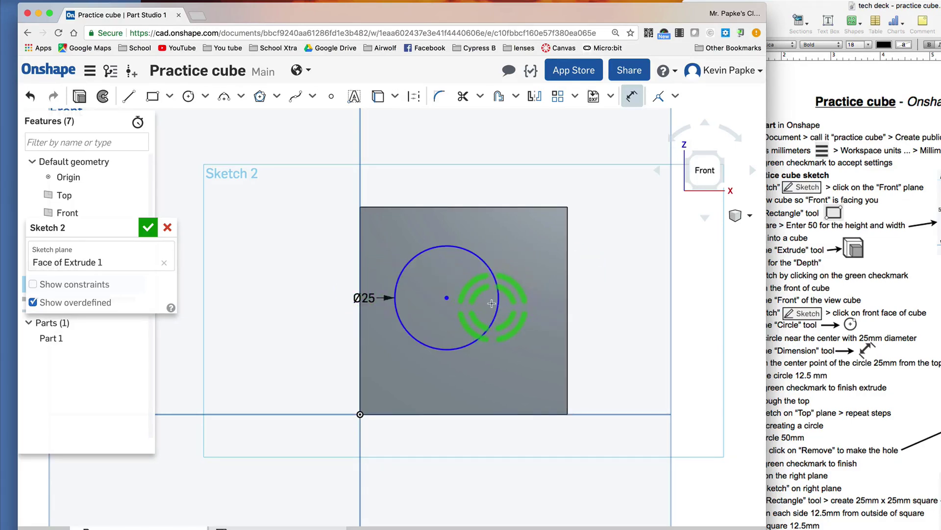
Dimension the circle's center 25 mm from the right edge of the face, placing the dimension above the cube.
click(447, 298)
click(447, 298)
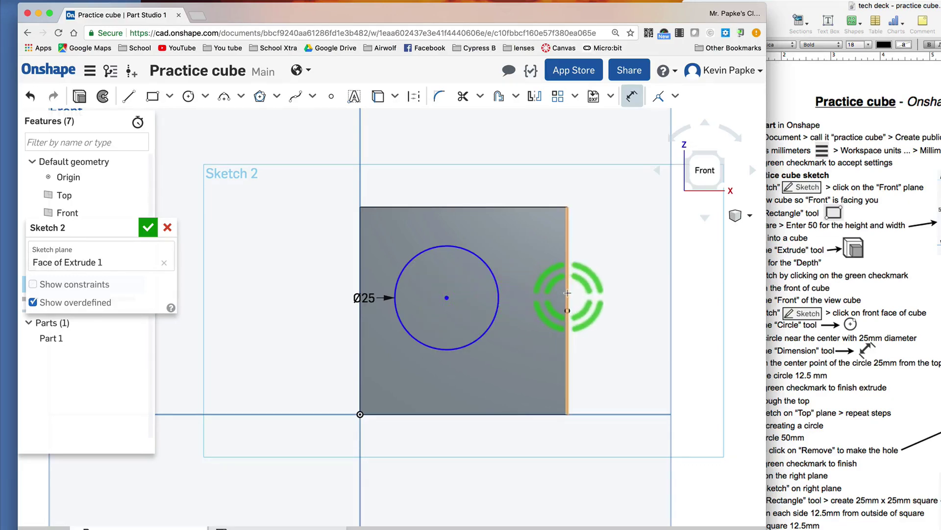
click(567, 292)
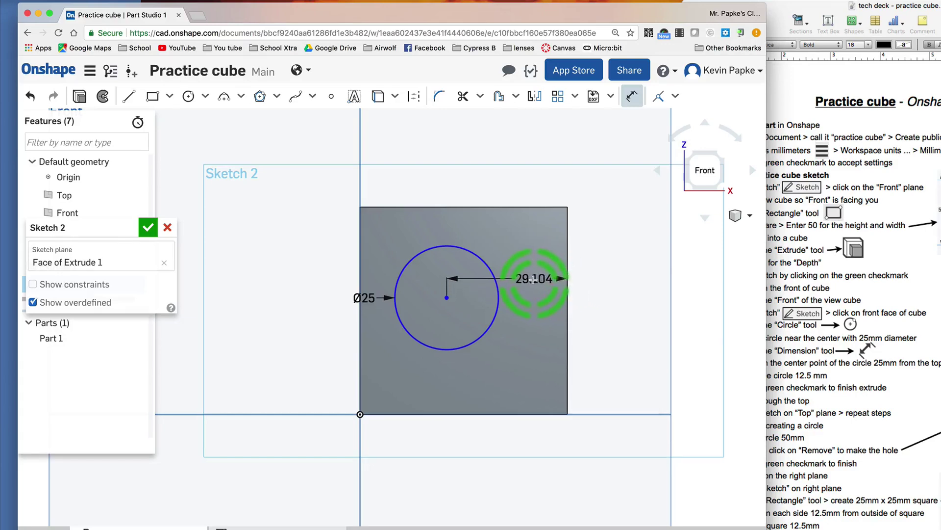
drag(525, 270, 517, 184)
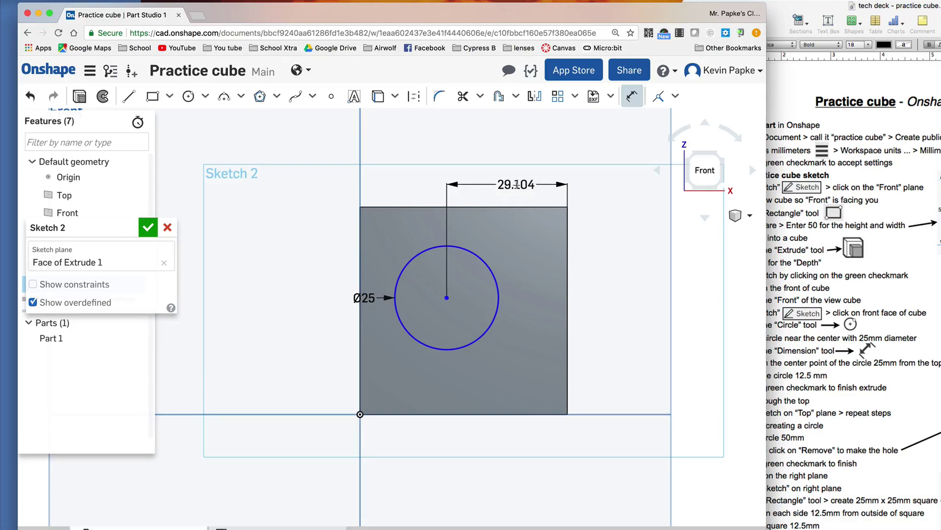
drag(517, 184, 517, 185)
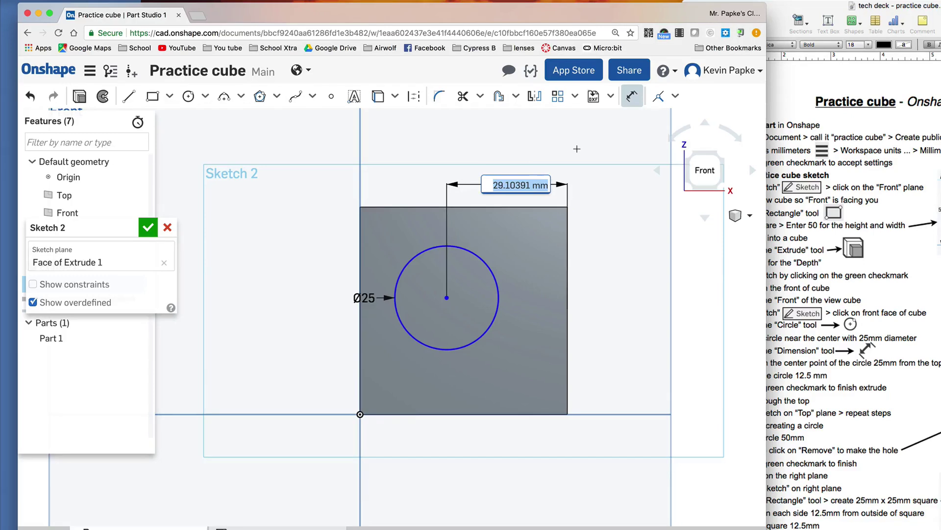
text(25)
key(Return)
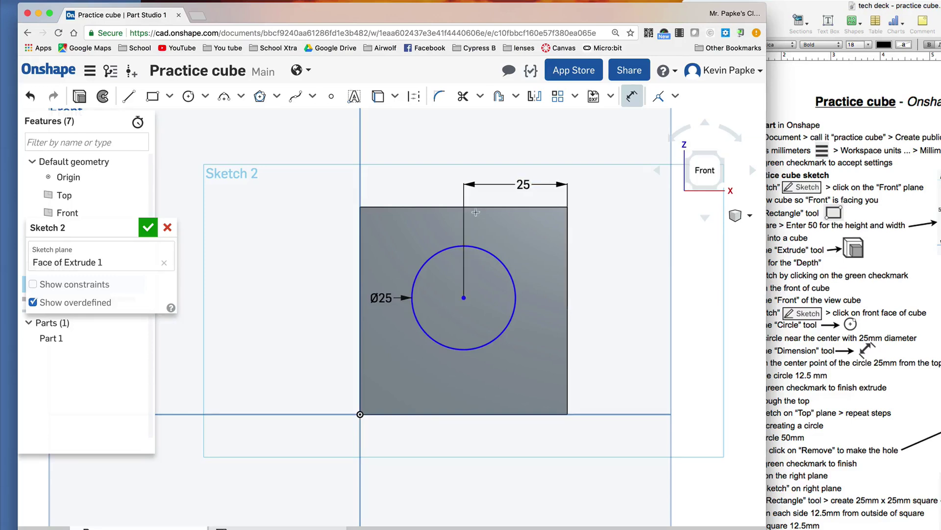
Dimension the circle's center 25 mm below the face's top edge, and move the circle's diameter label higher.
click(464, 297)
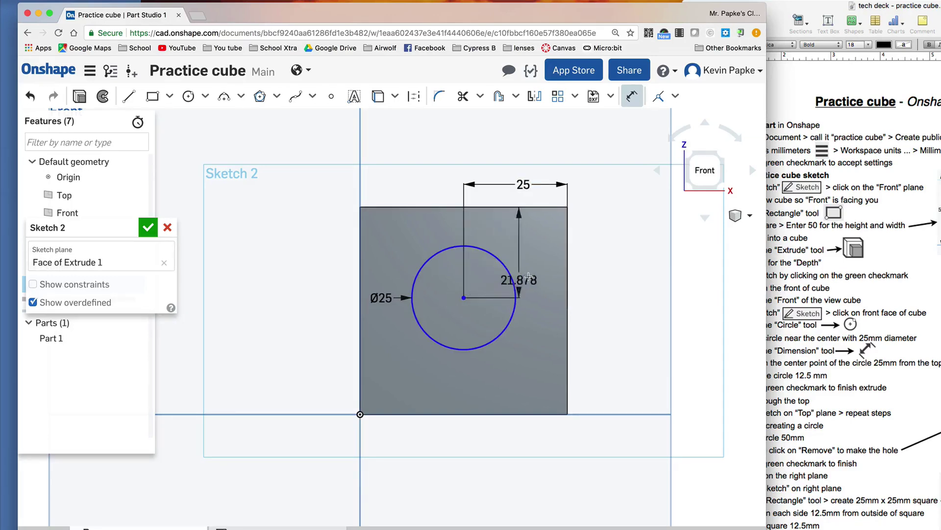
click(604, 258)
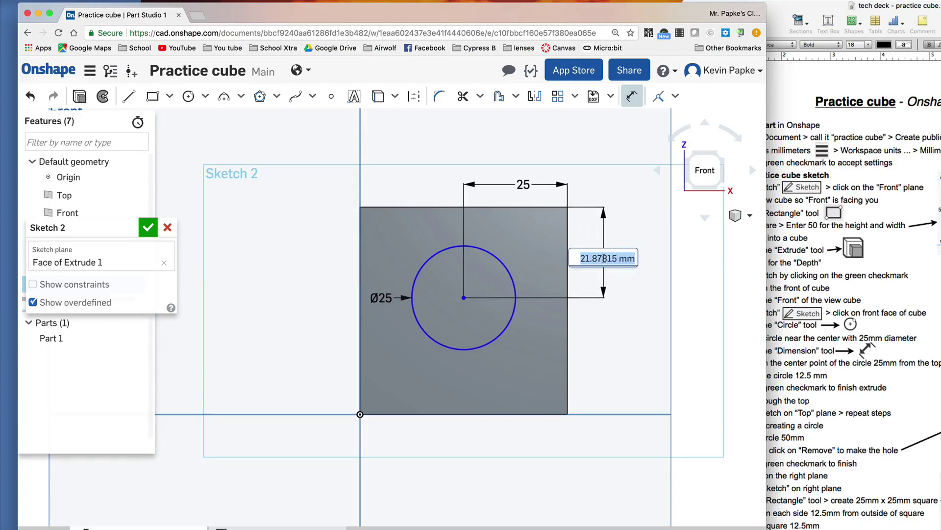
text(2)
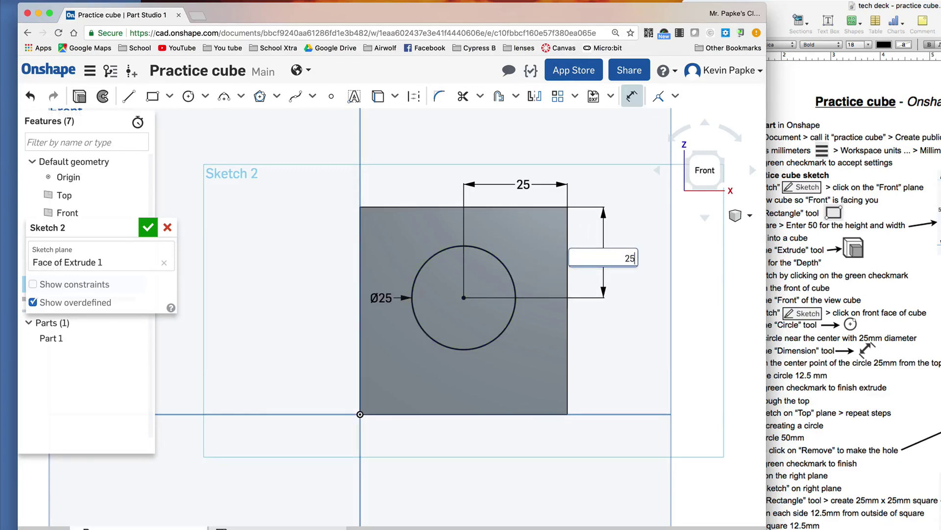
text(5)
key(Return)
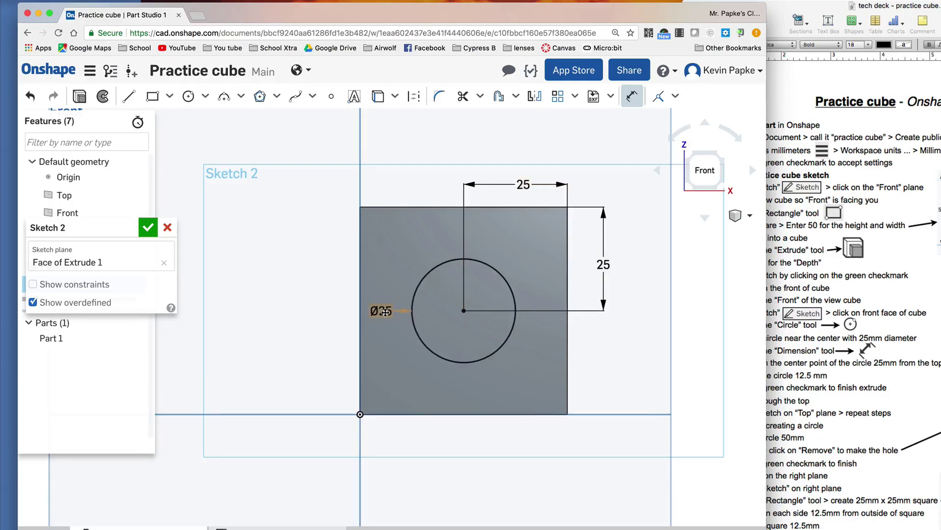
drag(384, 312, 386, 259)
Extrude the circle 12.5 mm outward from the front face, adding it to the cube.
key(shift+7)
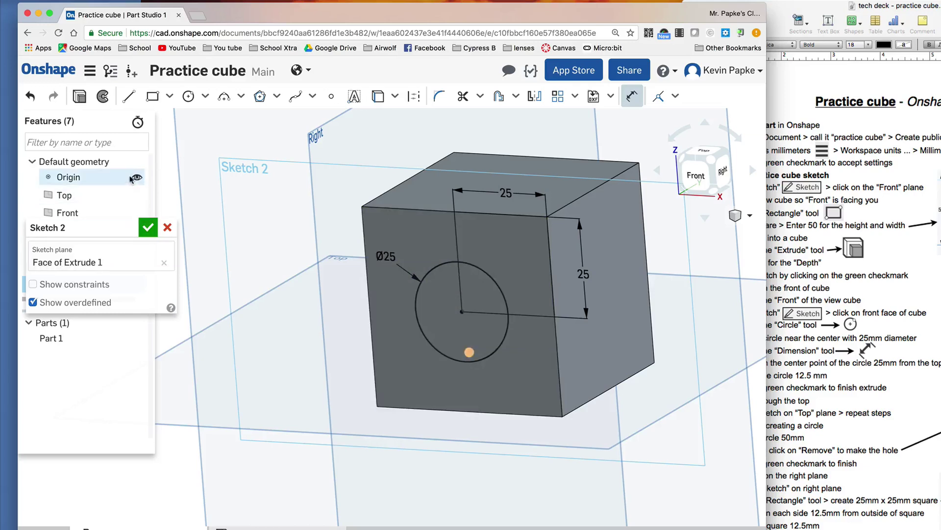
click(79, 97)
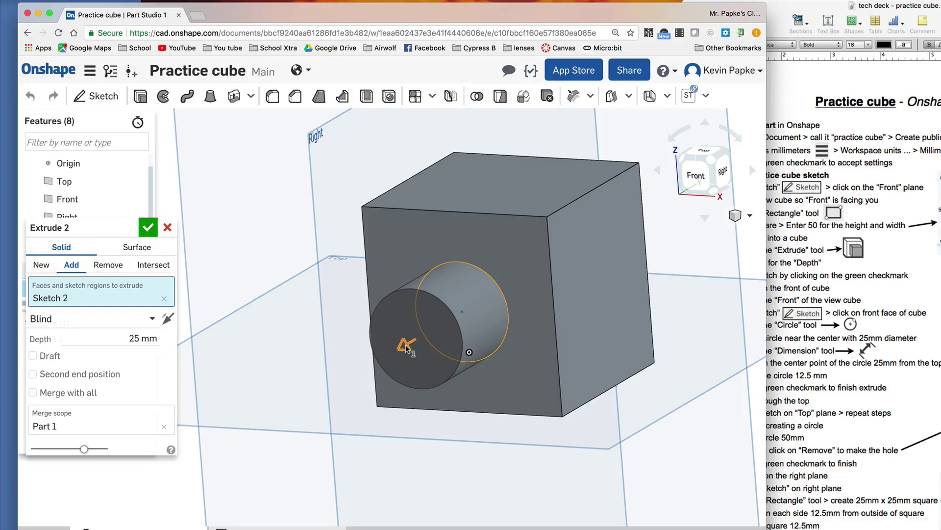
click(158, 339)
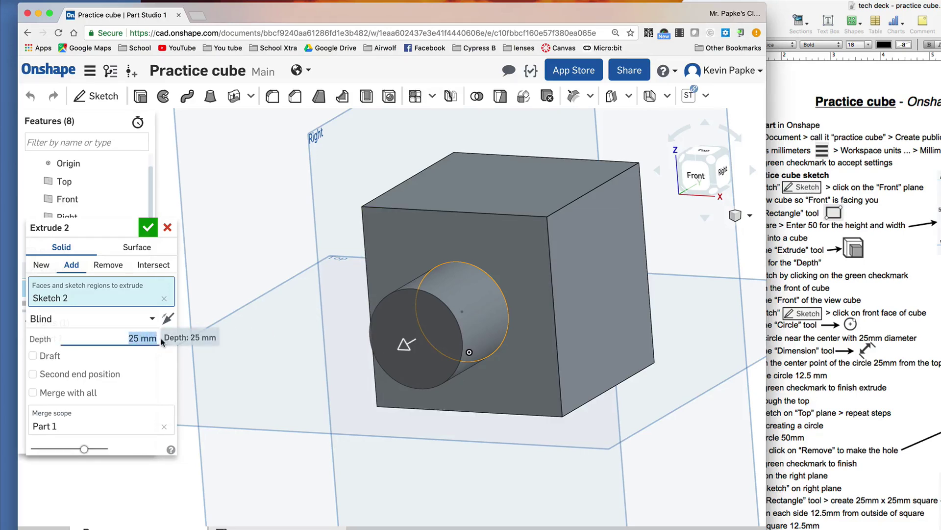
text(12)
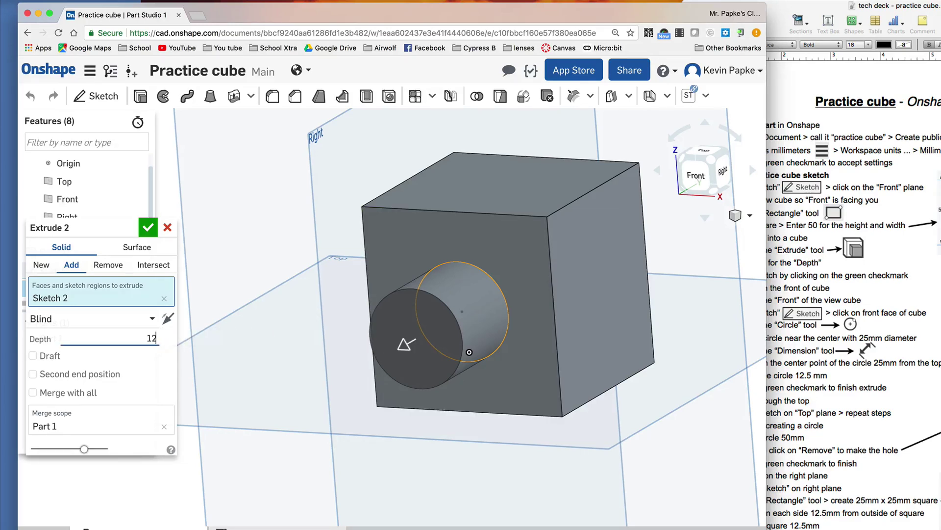
text(.5)
key(Return)
right_drag(620, 416, 647, 421)
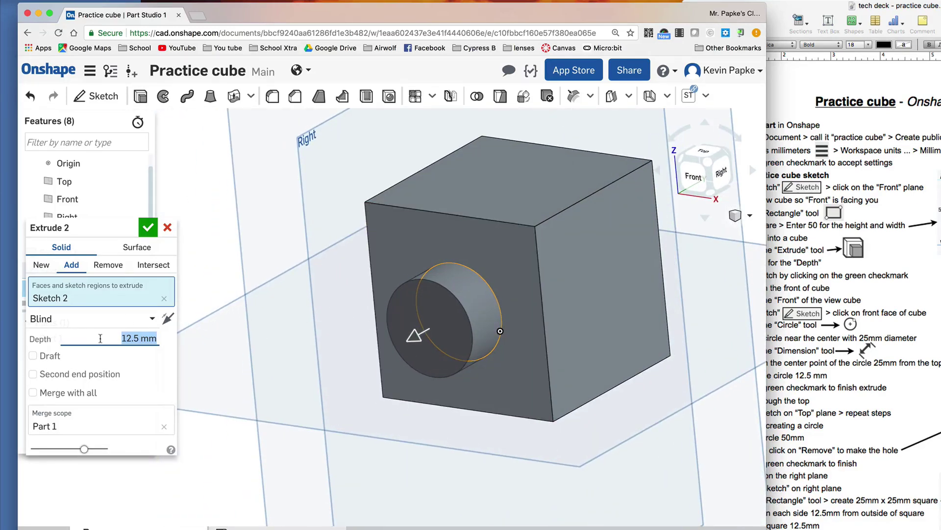
click(148, 228)
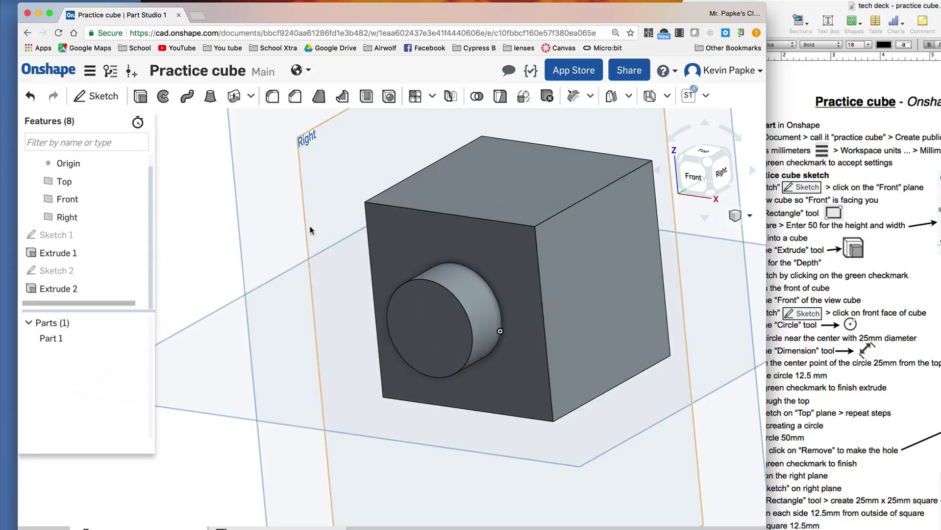
Start a new sketch on the cube's top face, viewed straight from the top.
right_drag(280, 227, 283, 279)
middle_drag(280, 258, 263, 317)
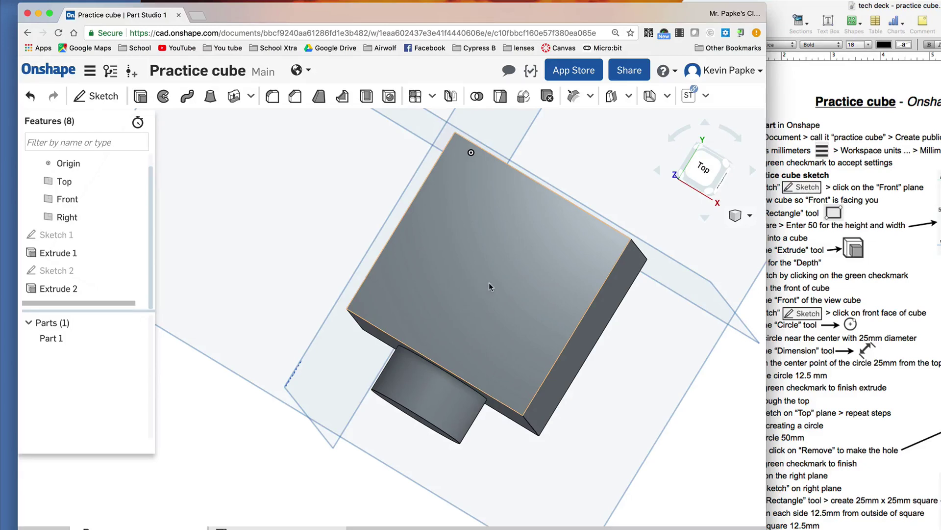
click(705, 170)
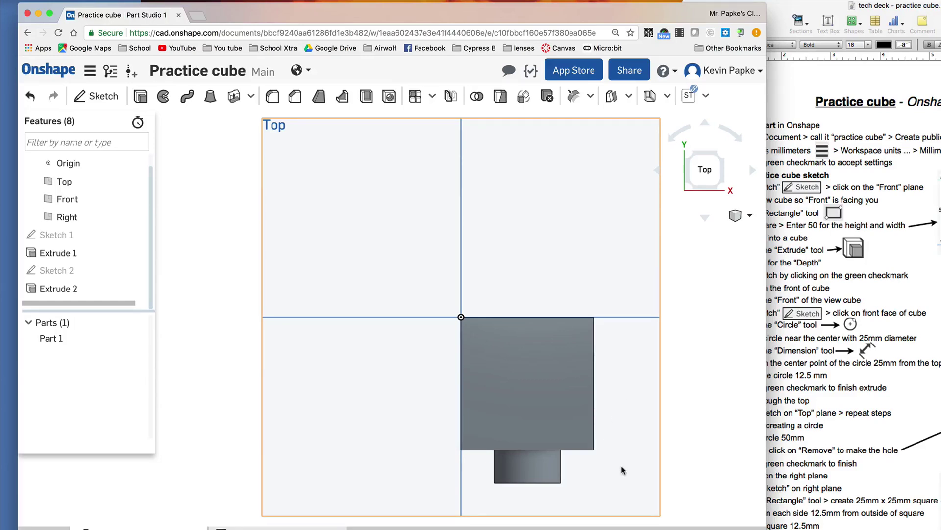
scroll(487, 291, up, 3)
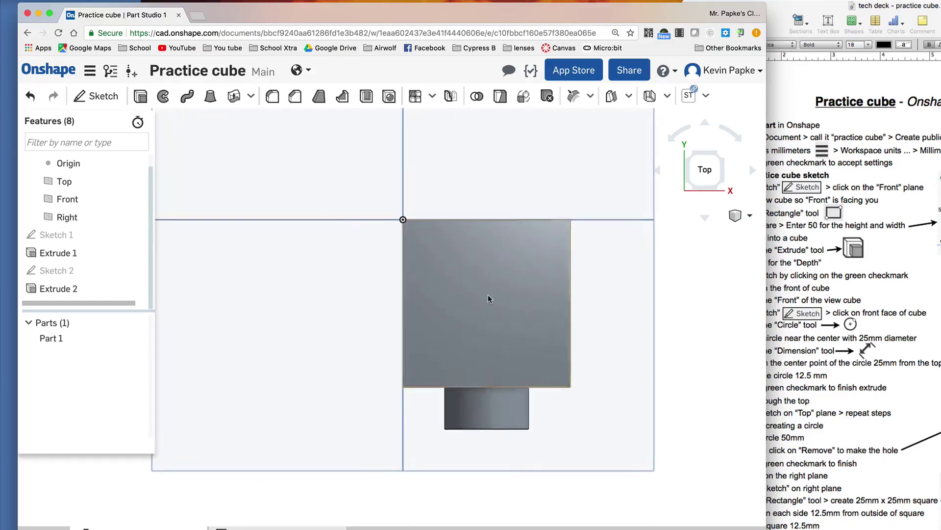
scroll(488, 296, up, 2)
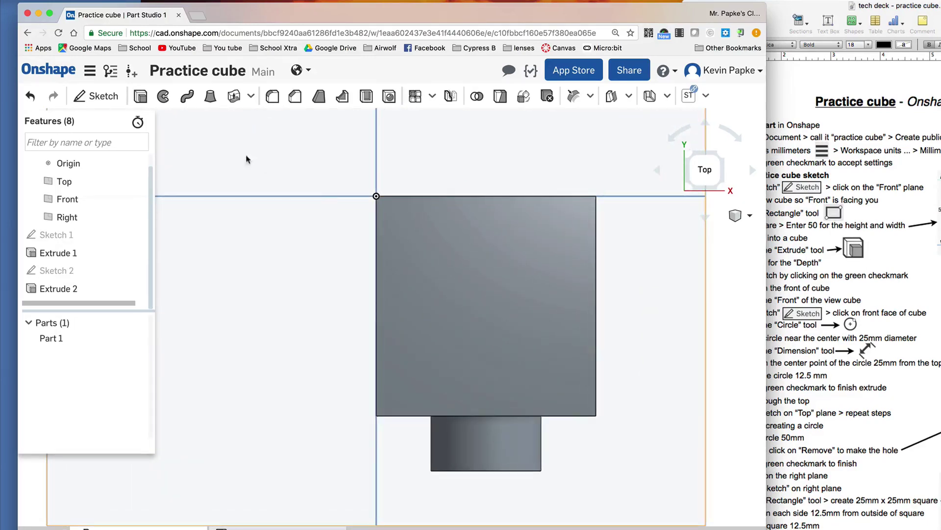
click(98, 98)
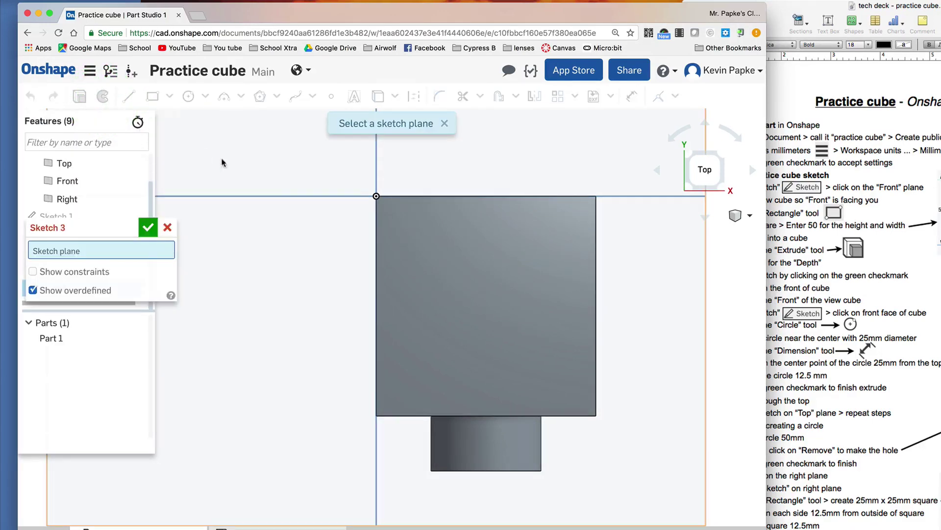
click(448, 283)
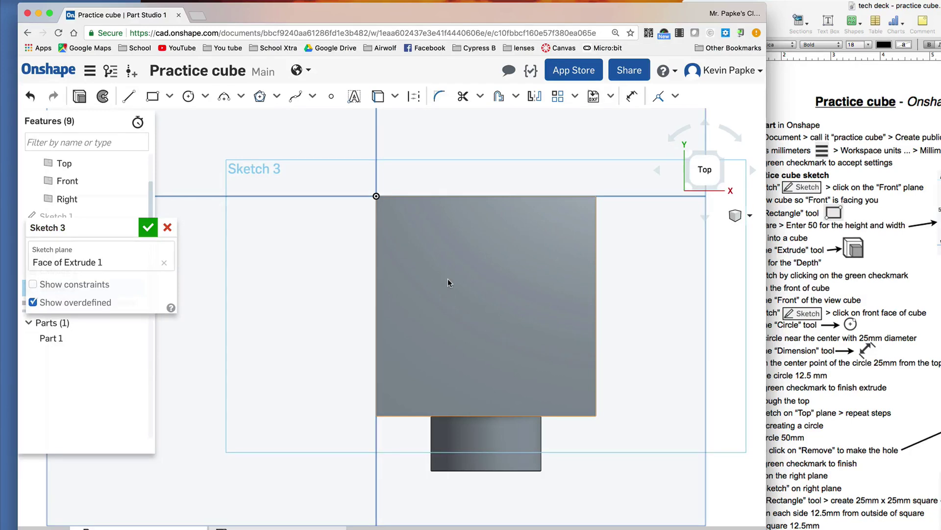
Sketch a circle near the middle of the top face with a 25 mm diameter.
click(195, 104)
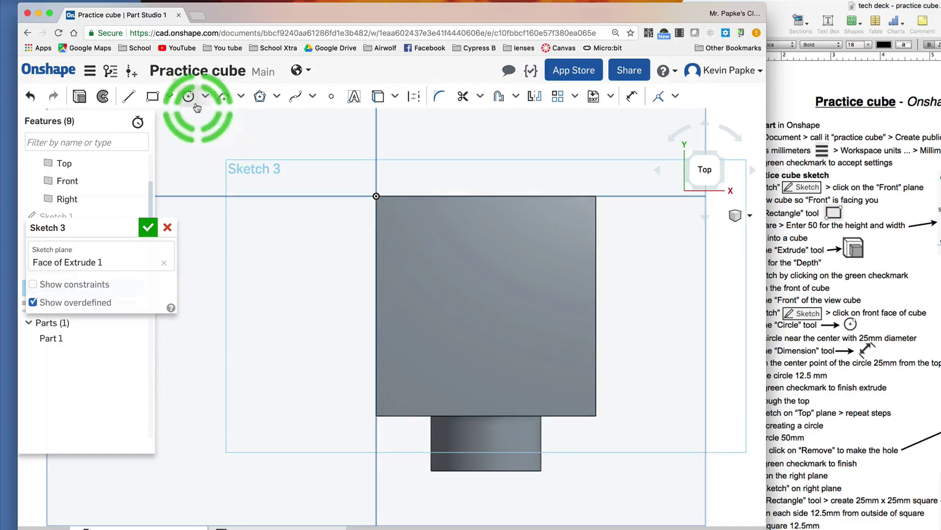
click(189, 101)
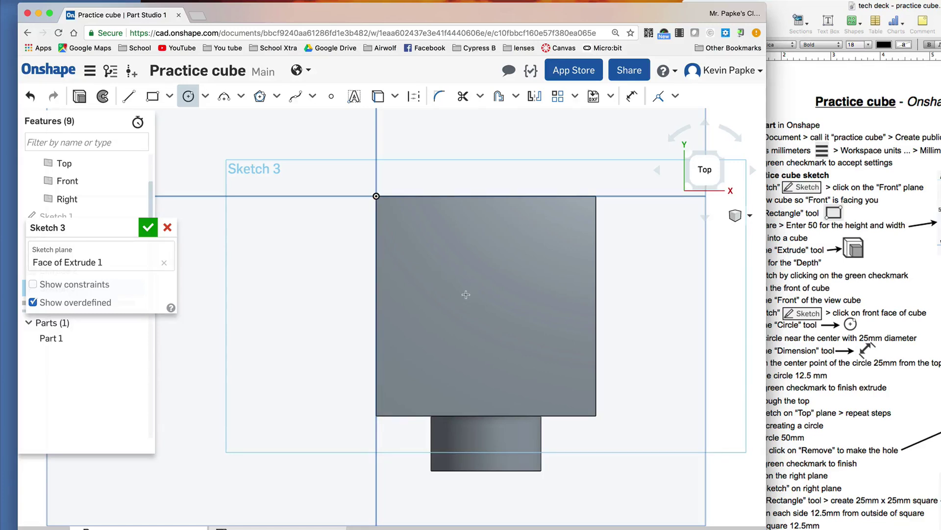
click(512, 331)
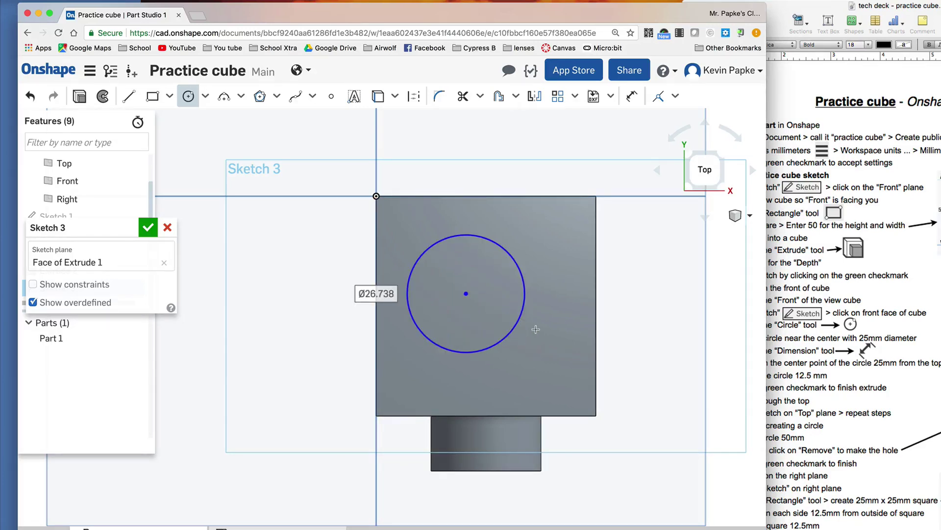
text(25)
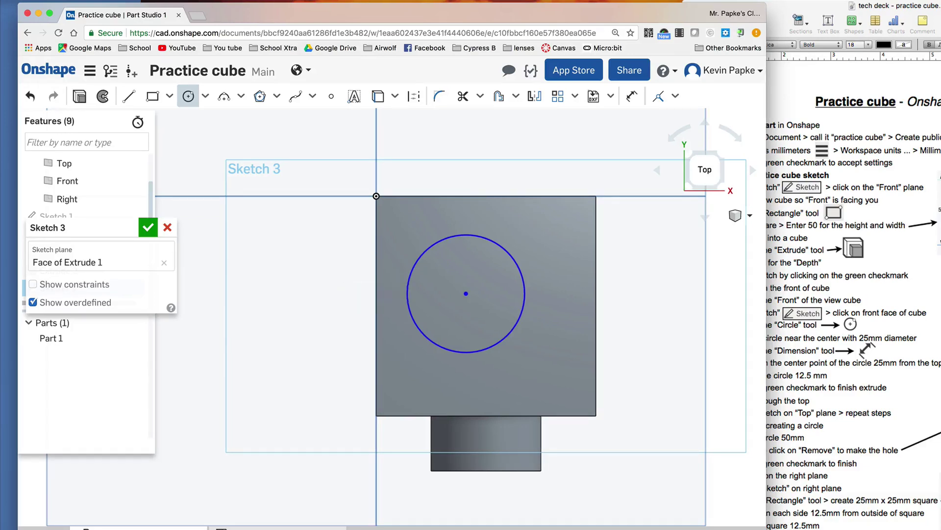
key(Return)
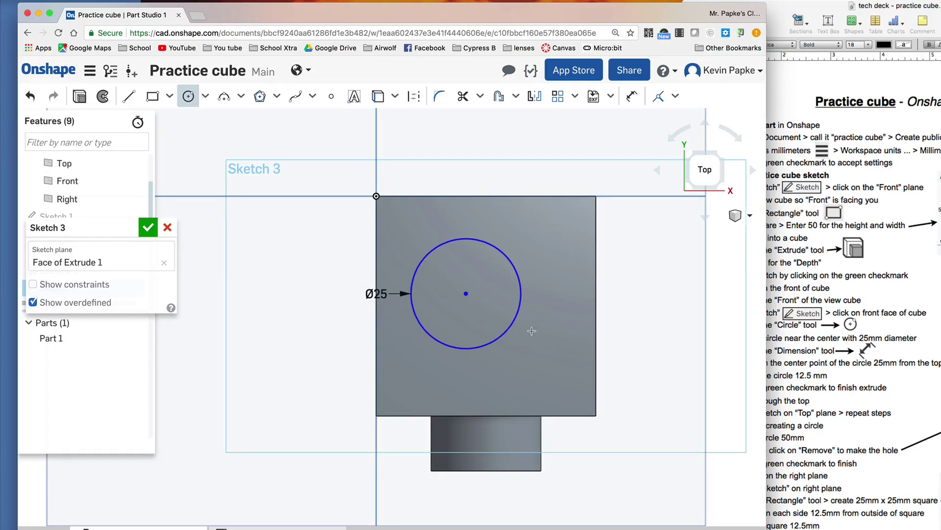
Dimension the circle's center 25 mm from the back edge of the top face, placing the dimension beside the cube.
click(632, 96)
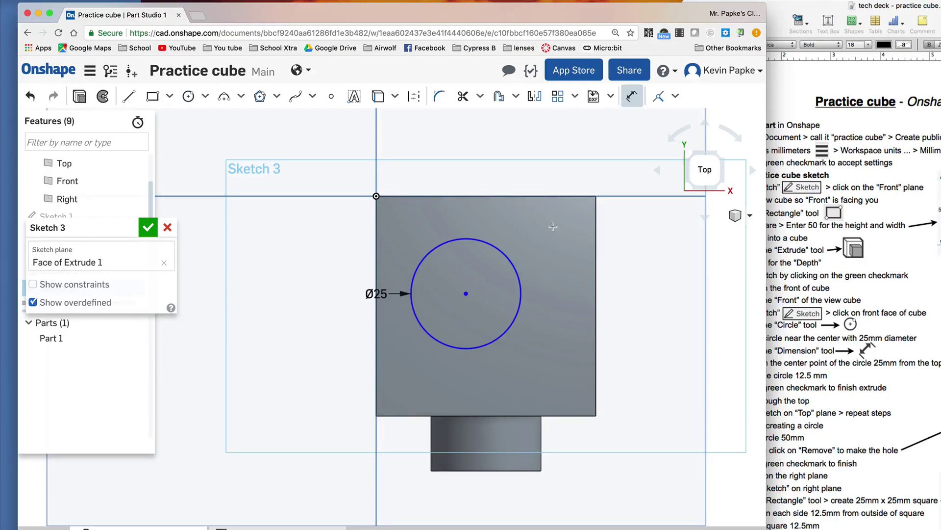
click(466, 293)
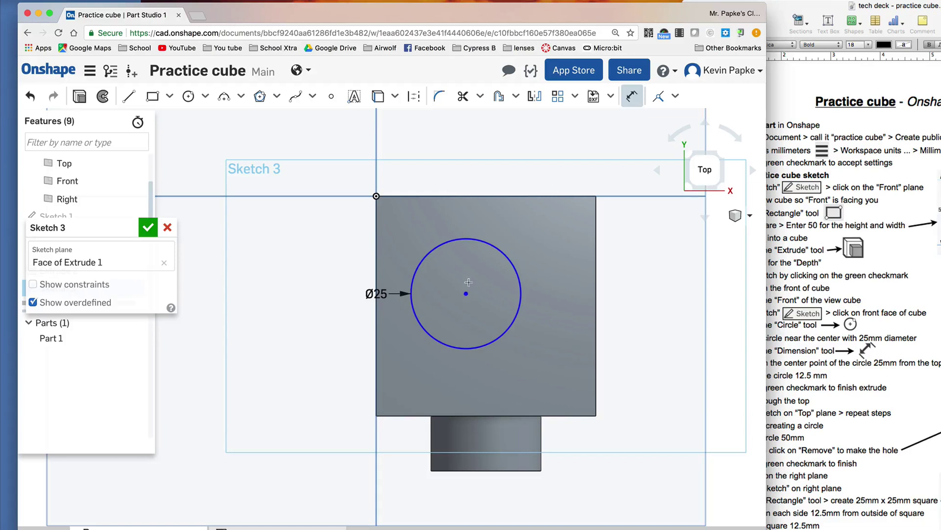
click(472, 196)
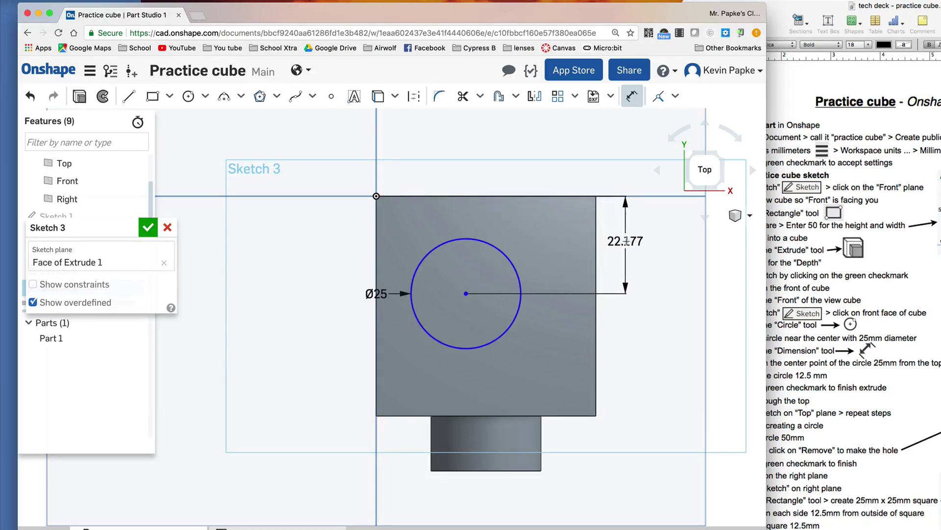
click(627, 239)
text(25)
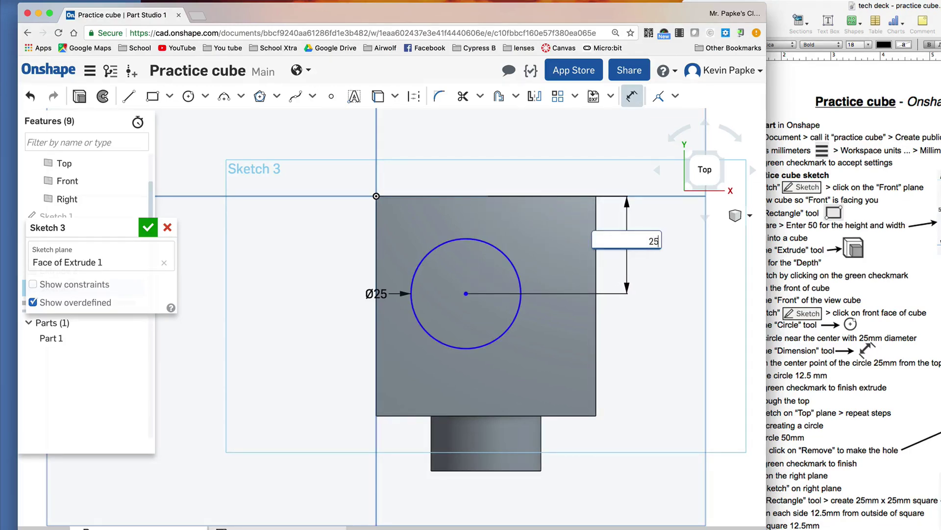
key(Return)
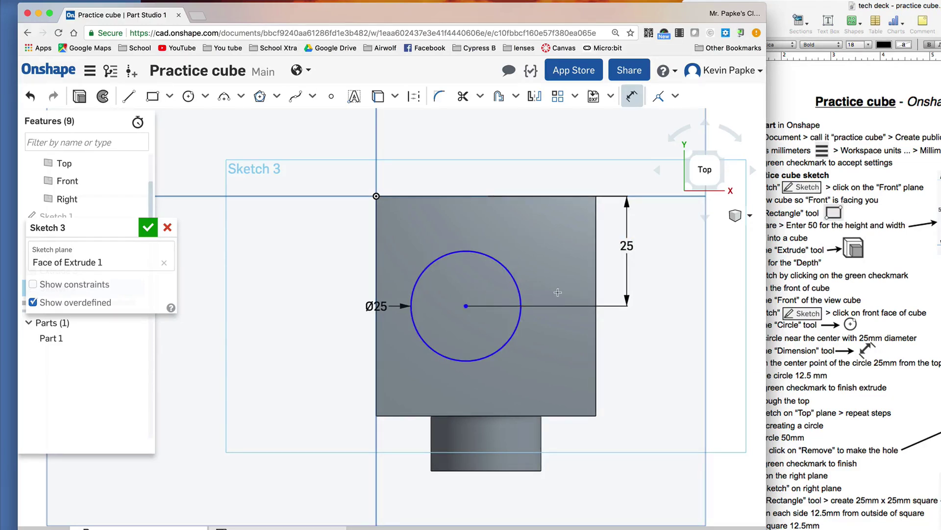
Dimension the circle's center 25 mm from the right edge of the top face, placing the dimension outside the back edge.
click(595, 293)
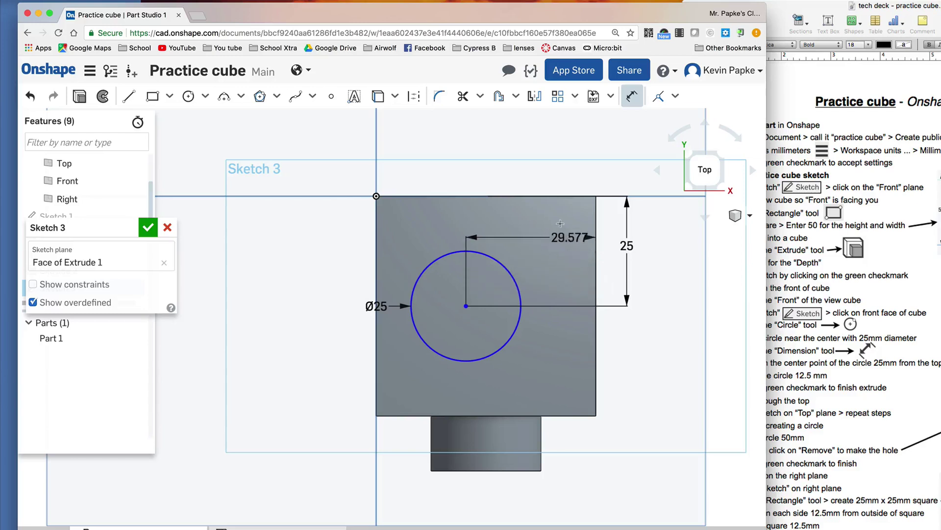
click(545, 177)
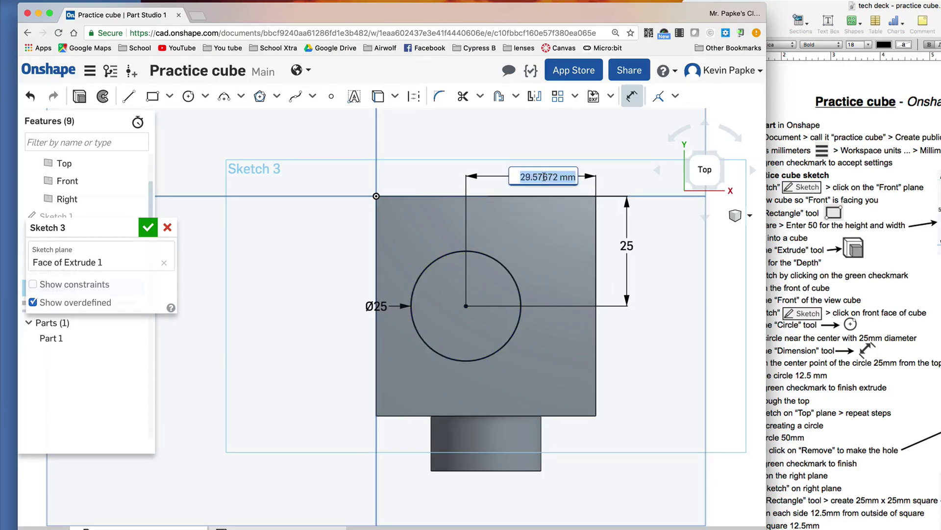
text(25)
key(Return)
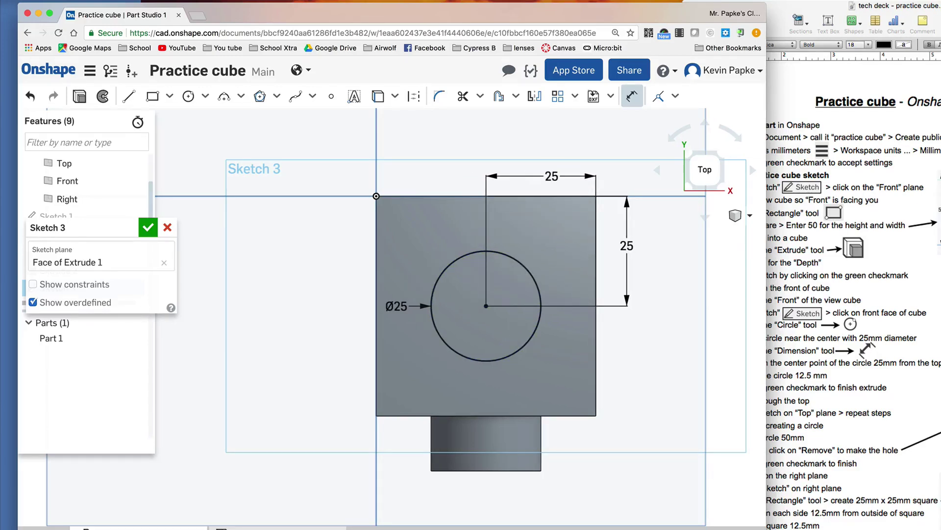
Cut a hole through the cube by extruding the top-face circle 50 mm with the Remove option.
key(shift+7)
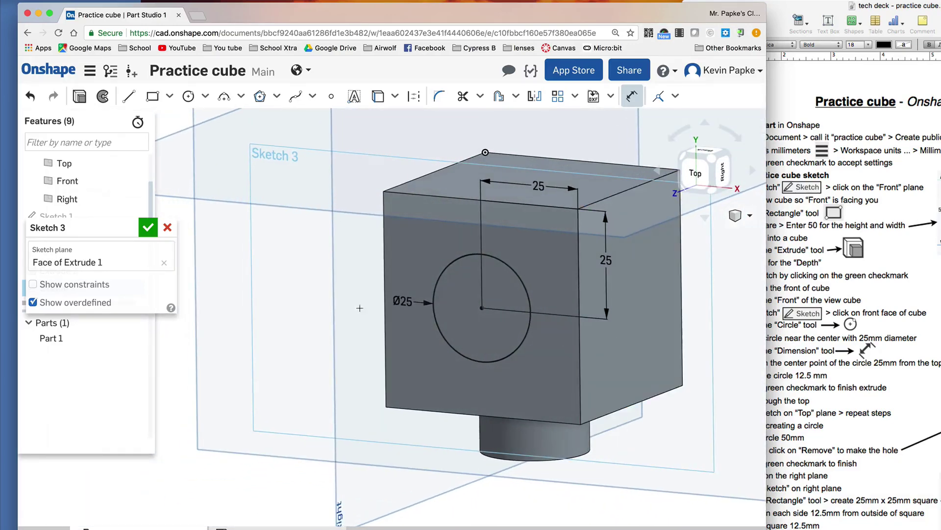
click(80, 97)
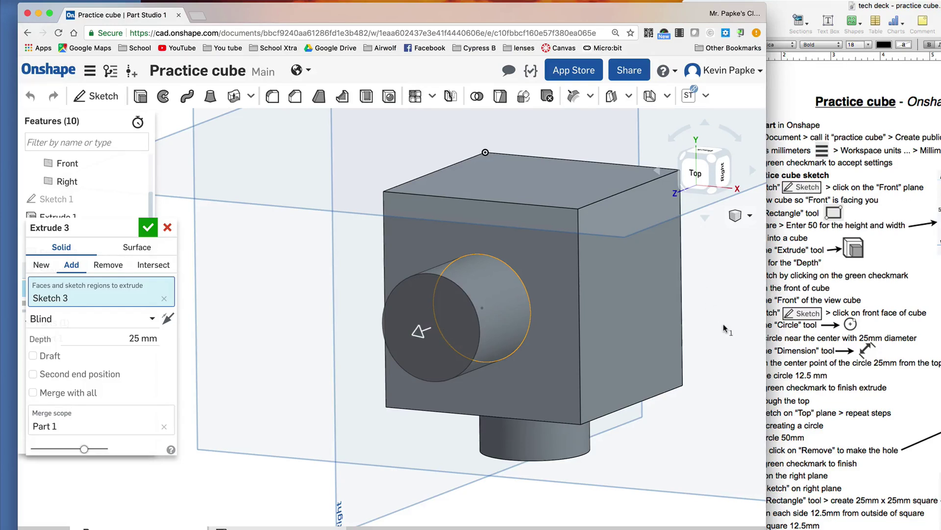
right_drag(724, 324, 347, 328)
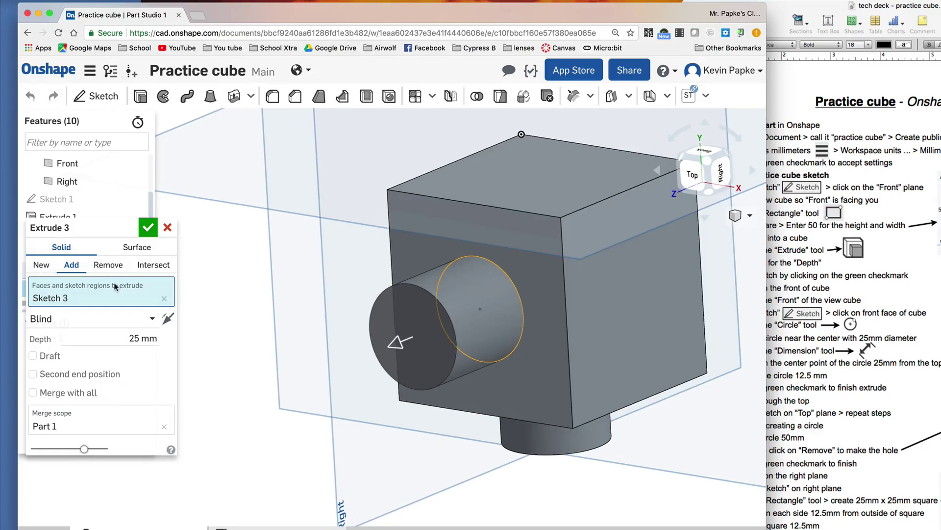
click(56, 276)
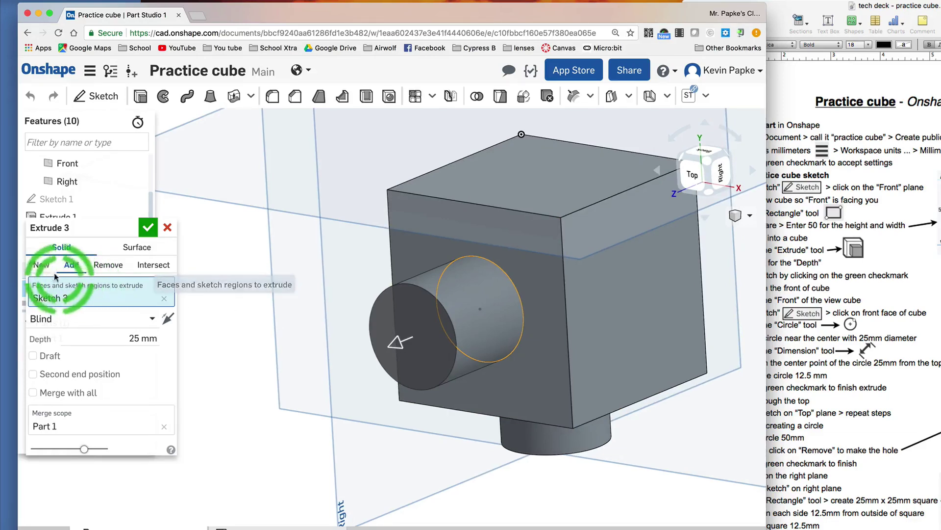
click(111, 268)
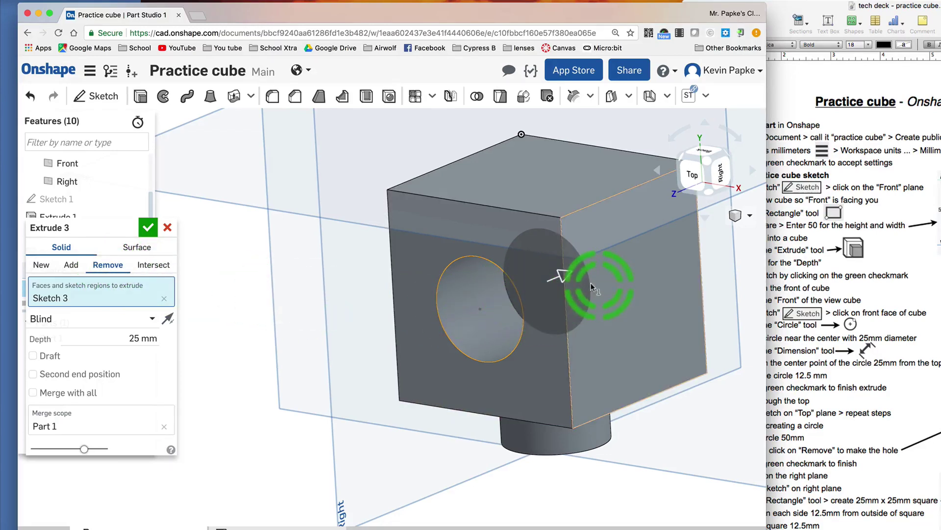
click(131, 338)
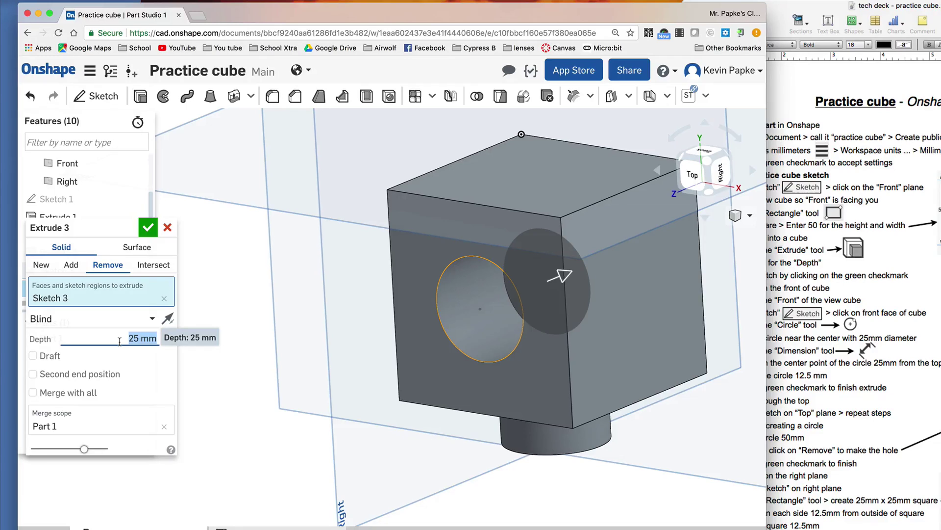
text(50)
key(Return)
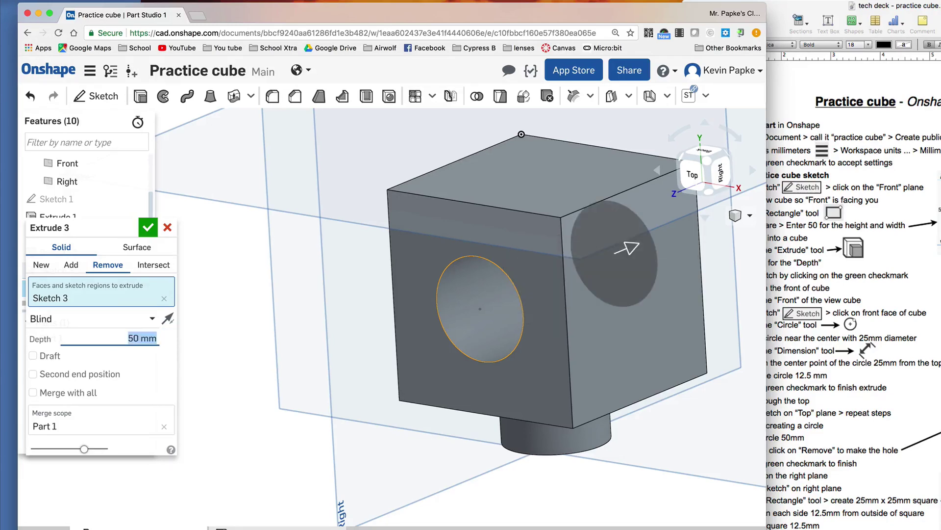
key(Return)
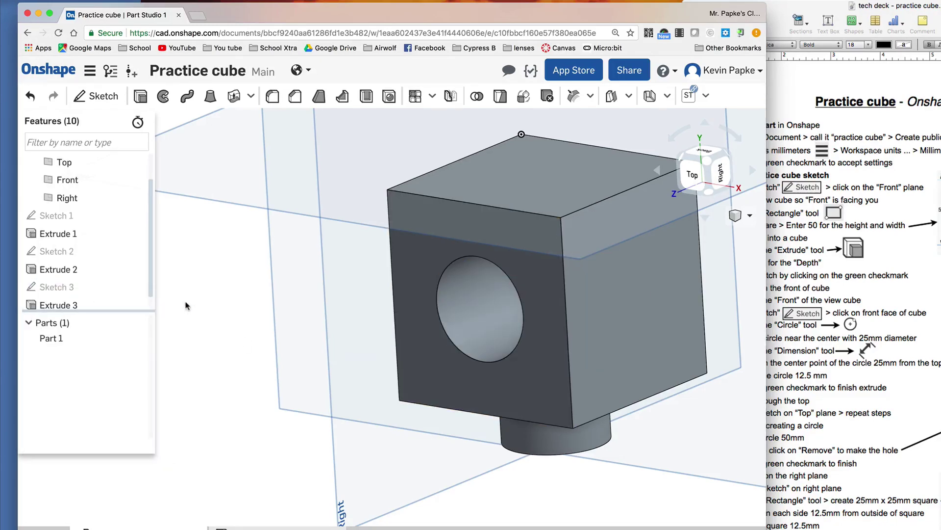
Start a new sketch on the cube's right face, viewed straight from the right.
right_drag(240, 333, 207, 275)
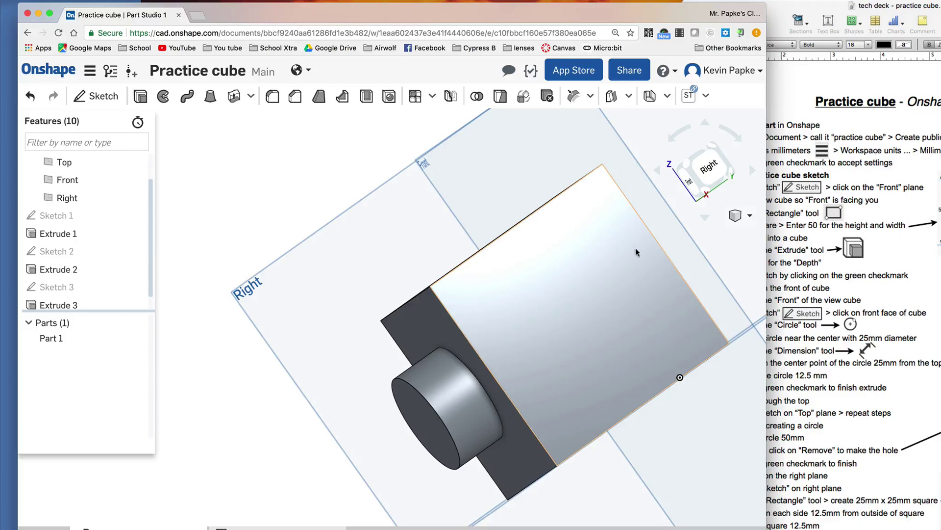
click(707, 173)
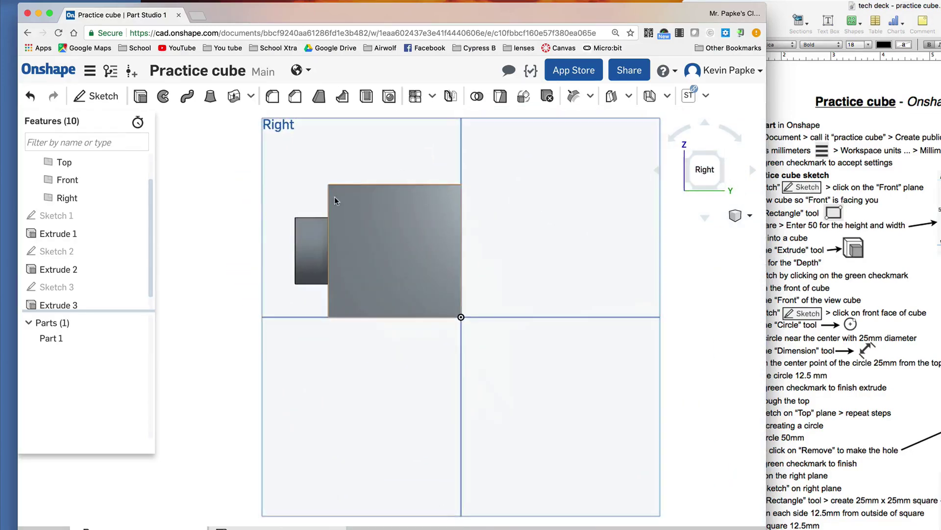
scroll(334, 195, up, 3)
scroll(311, 169, up, 2)
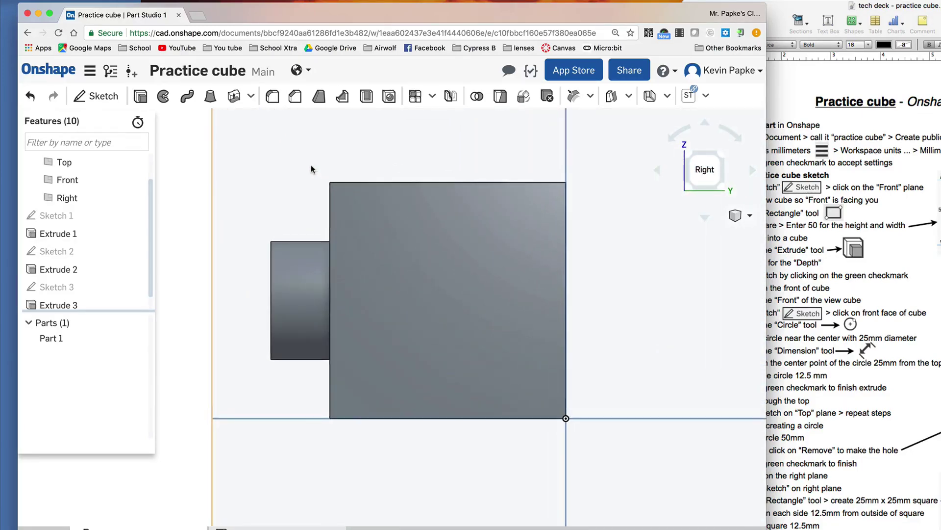
click(100, 99)
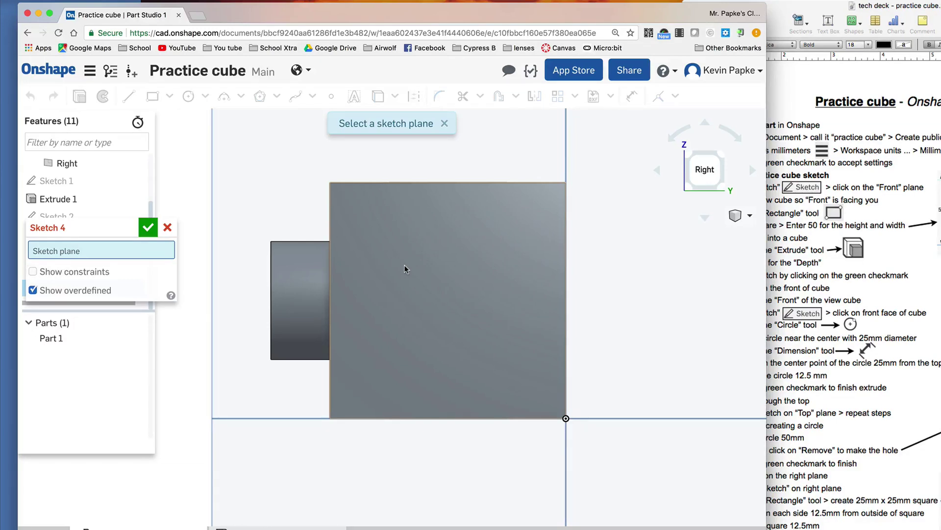
click(420, 268)
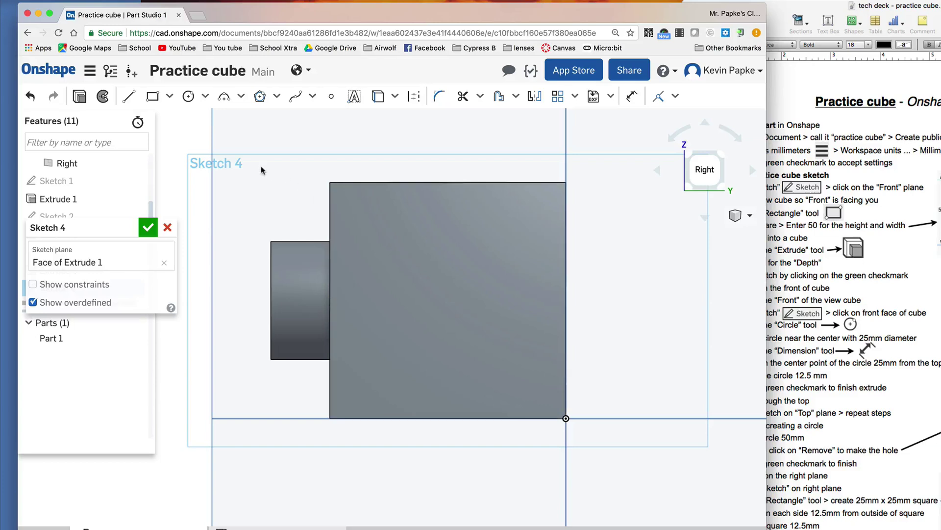
Sketch a 25 mm by 25 mm square on the cube's right face.
click(155, 100)
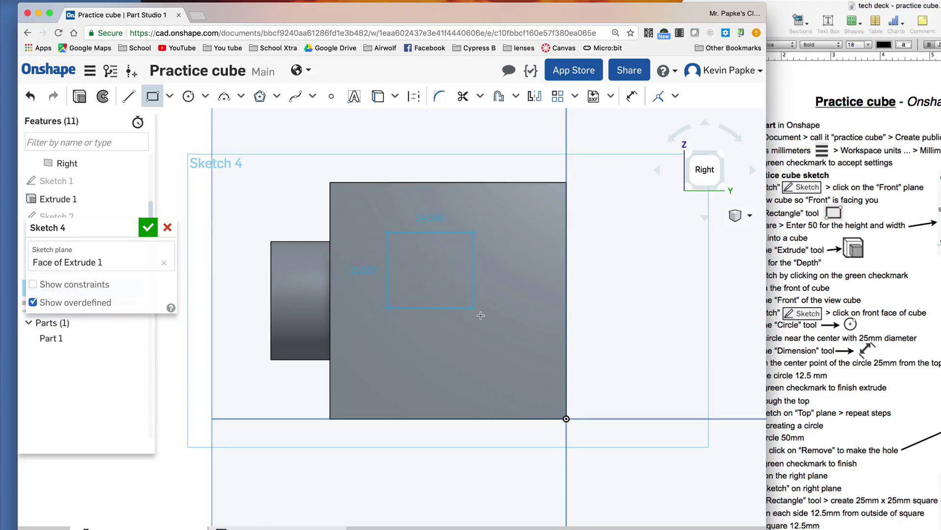
click(494, 330)
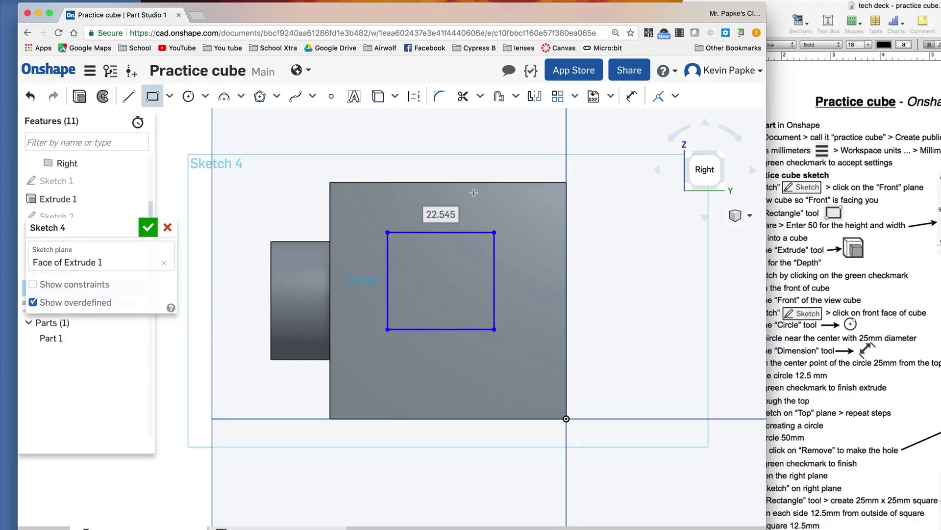
text(25)
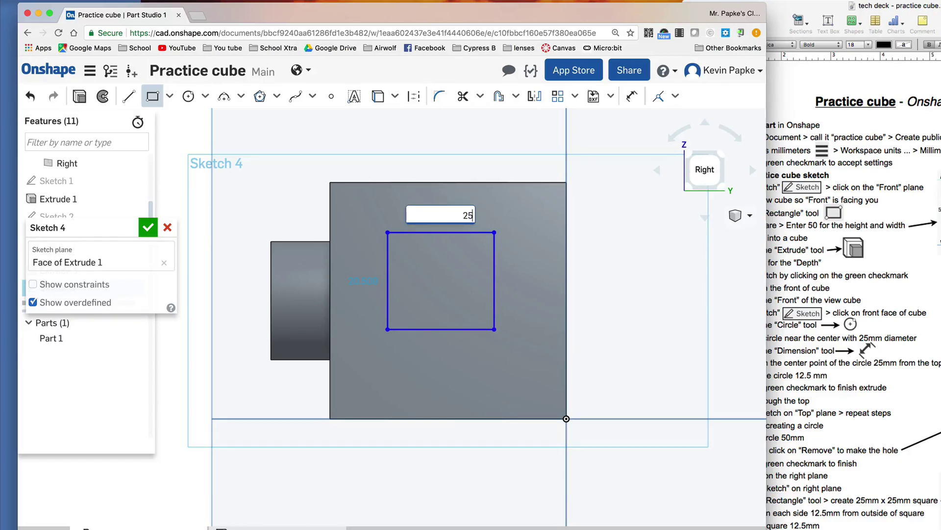
key(Return)
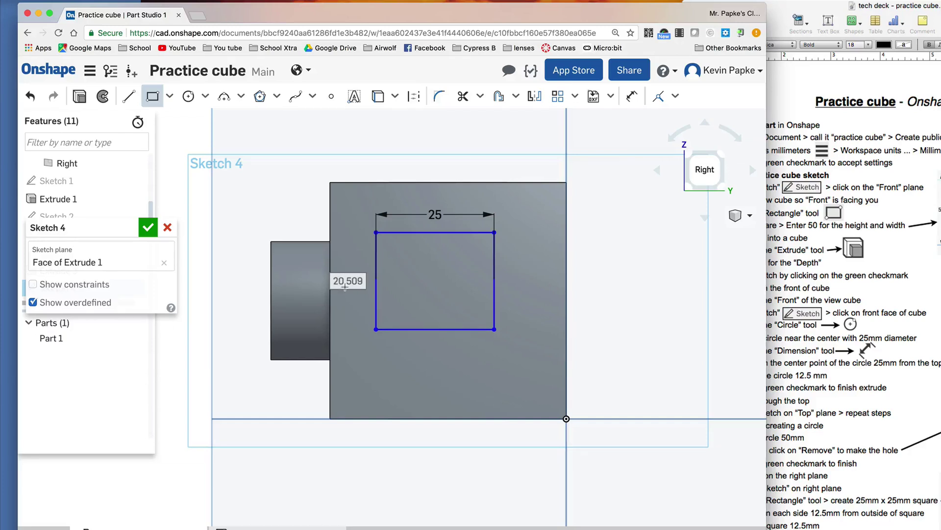
click(345, 245)
text(25)
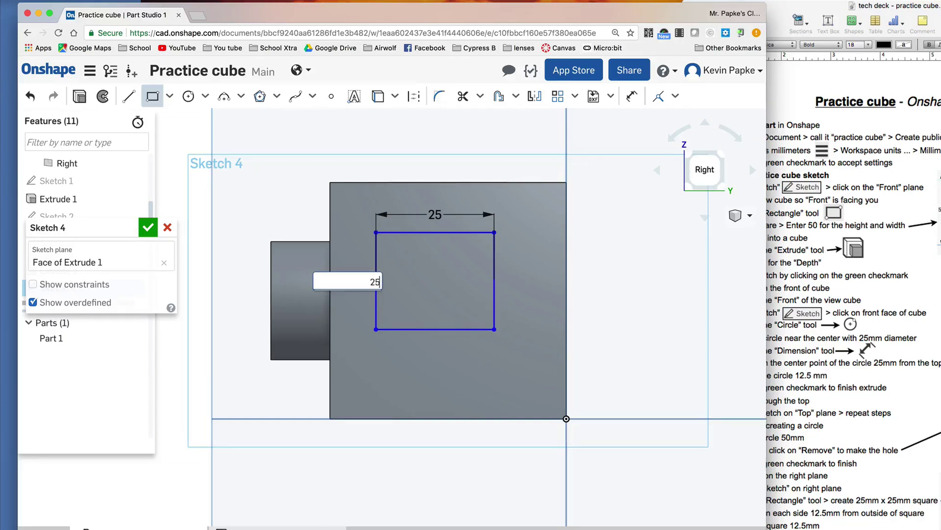
key(Return)
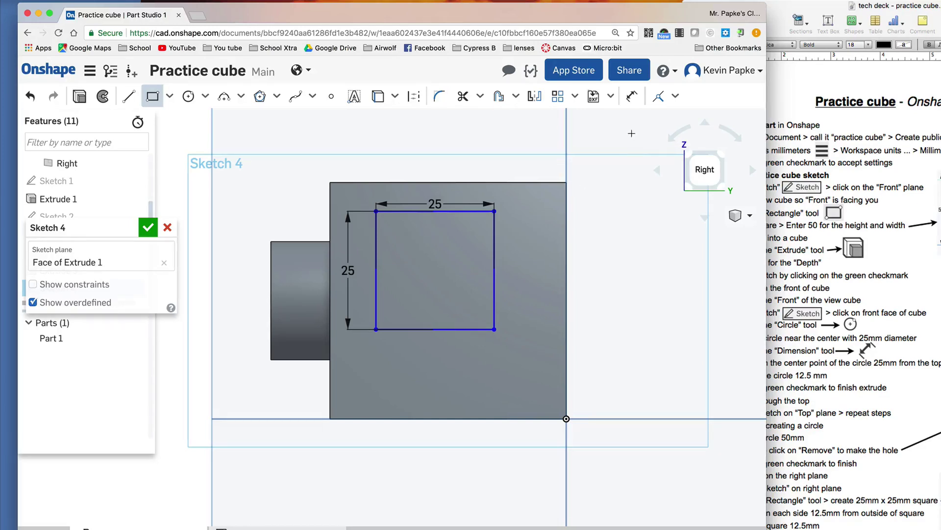
Dimension the square 12.5 mm from the cube's back edge and move both 25 mm dimensions outside the cube.
click(632, 96)
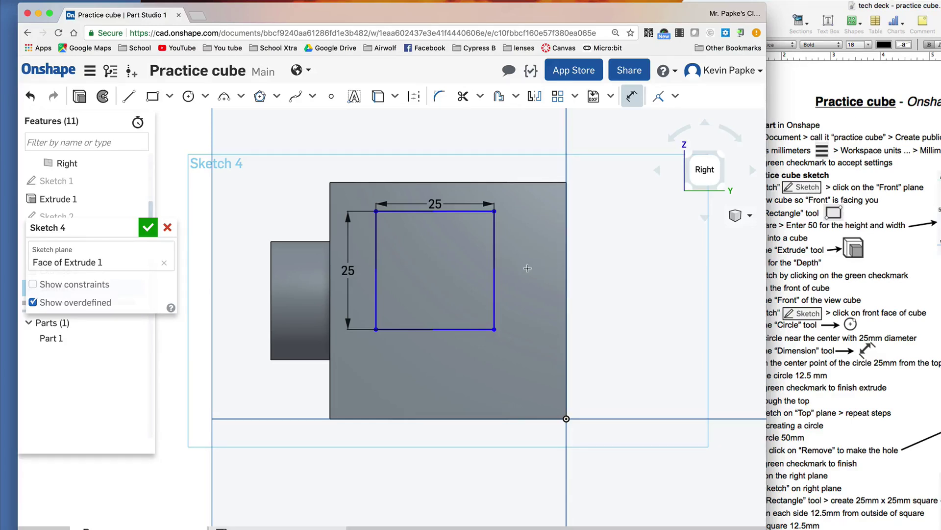
click(494, 269)
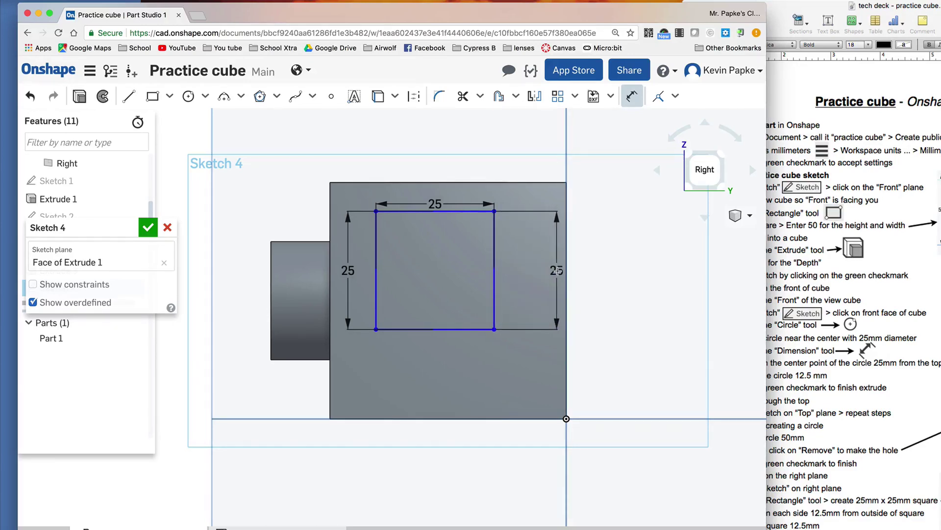
click(566, 270)
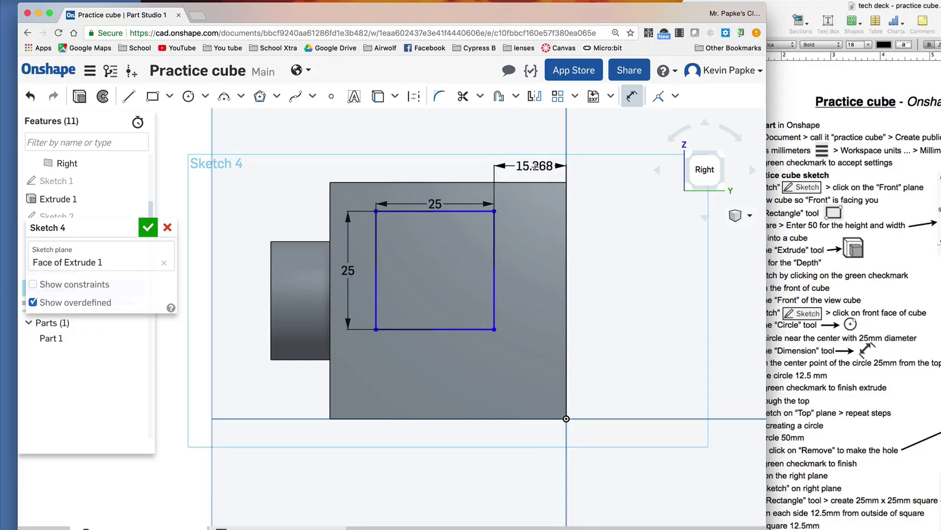
click(535, 167)
text(12.5)
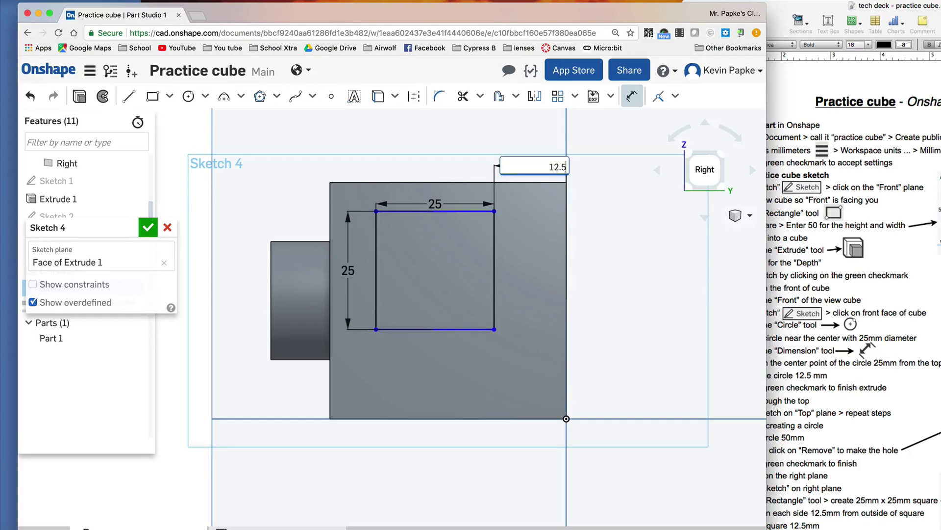
key(Return)
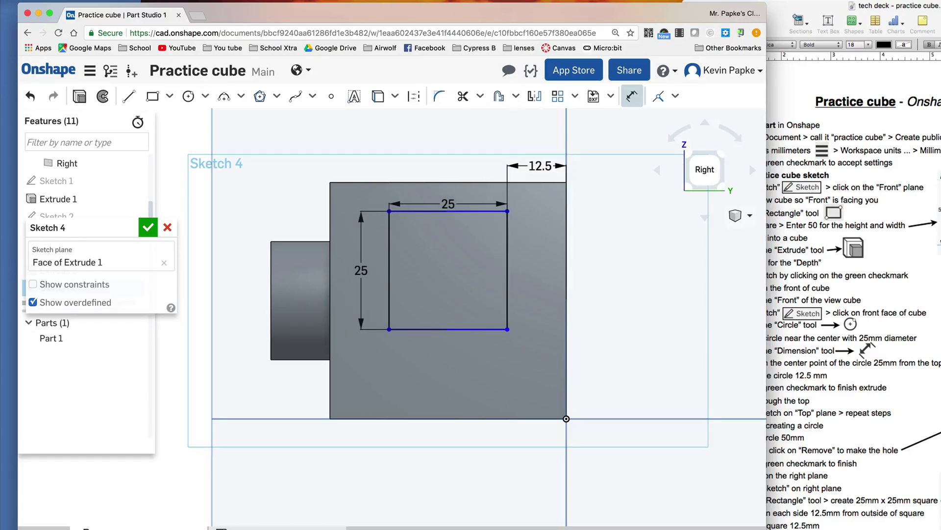
drag(448, 203, 441, 165)
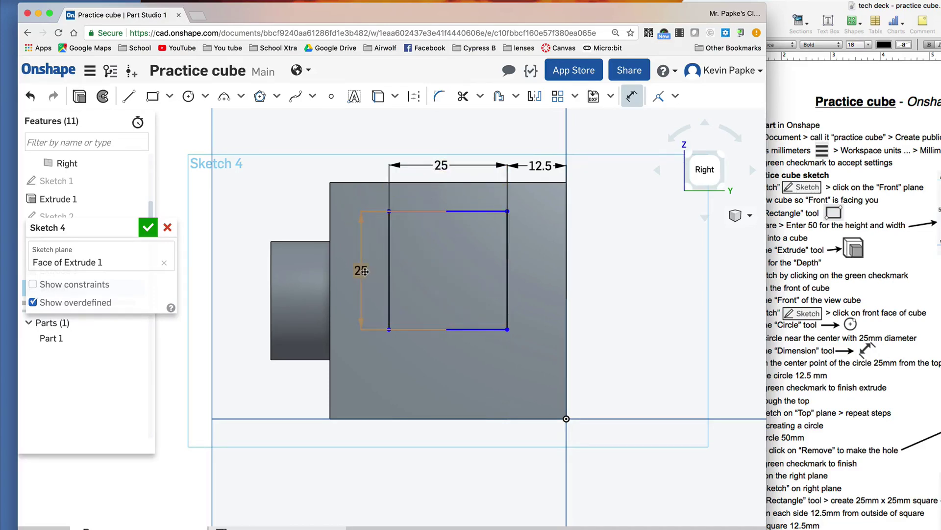
drag(361, 270, 613, 264)
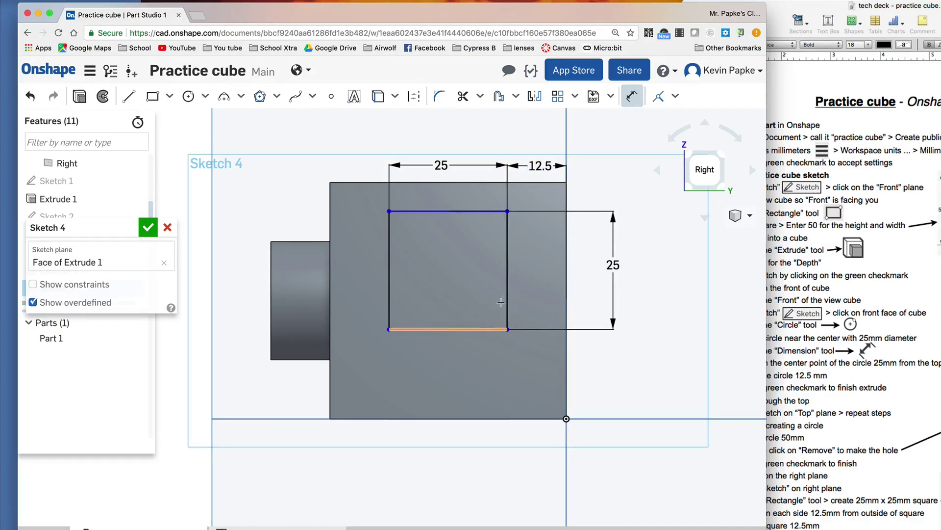
Dimension the square's upper side 12.5 mm from the cube's top edge and align the 25 mm dimensions with the 12.5 mm ones.
click(474, 184)
click(474, 211)
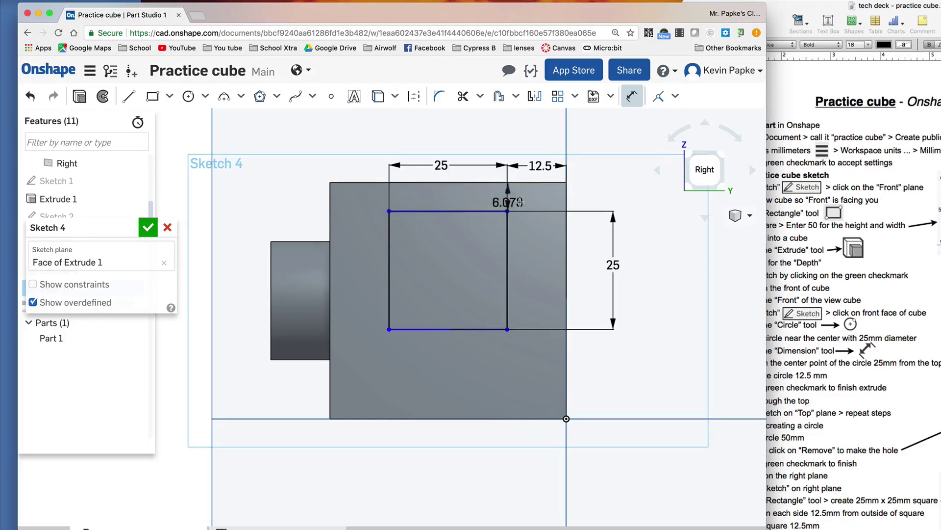
click(601, 196)
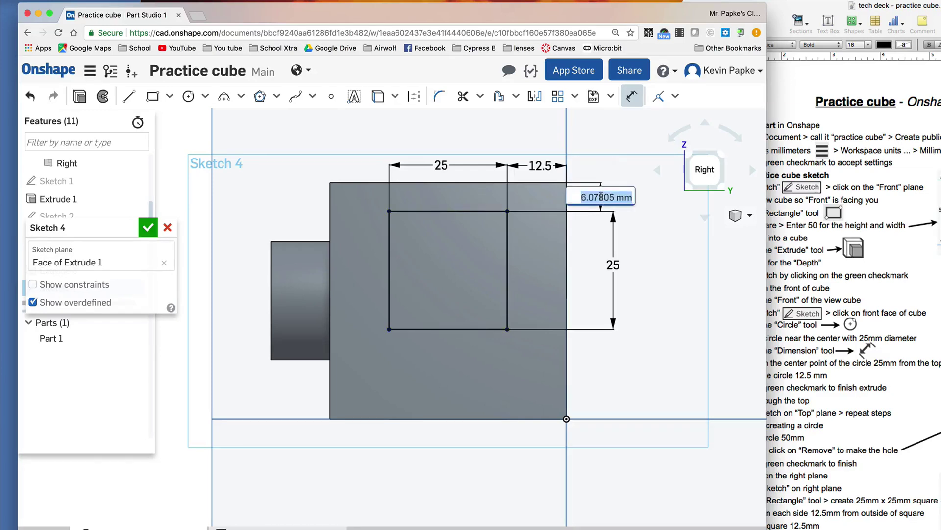
text(12.5)
key(Return)
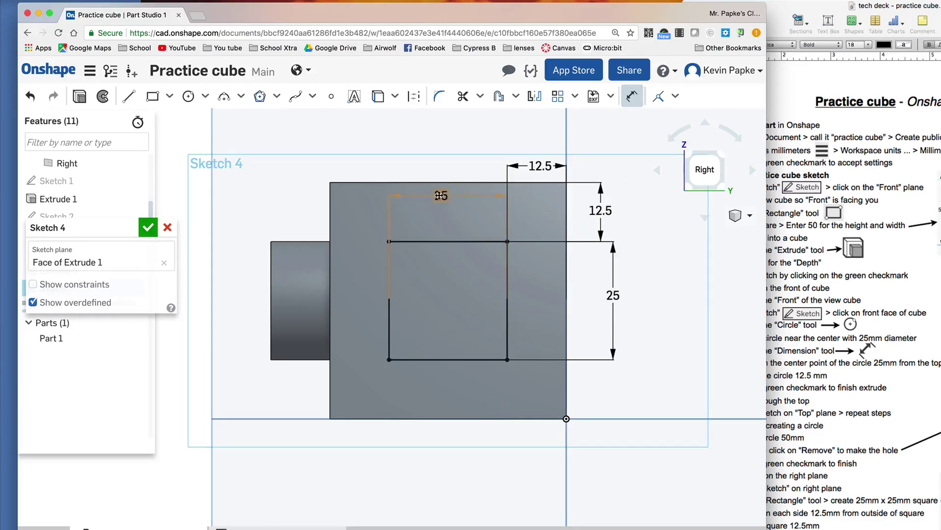
drag(441, 195, 440, 165)
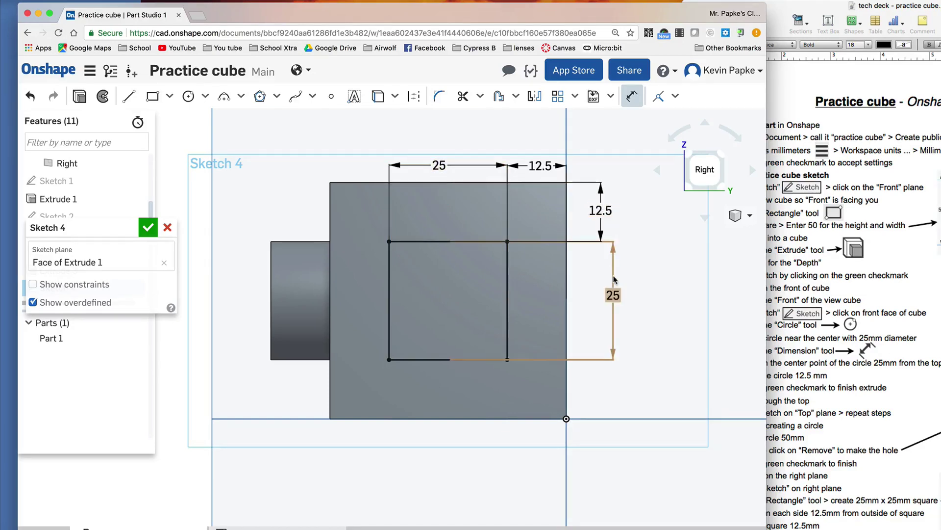
drag(612, 294, 602, 292)
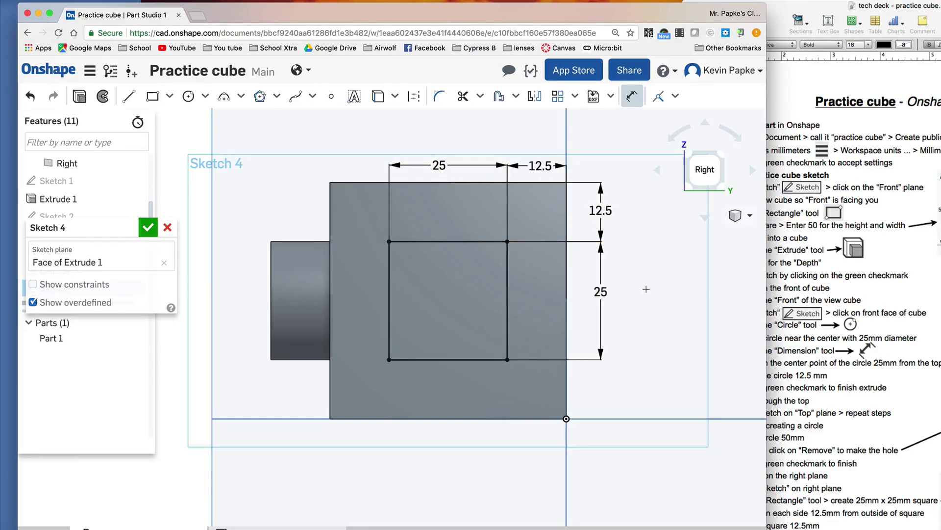
Extrude the square outward 12.5 mm from the cube's right face with the Add option.
right_drag(673, 284, 661, 299)
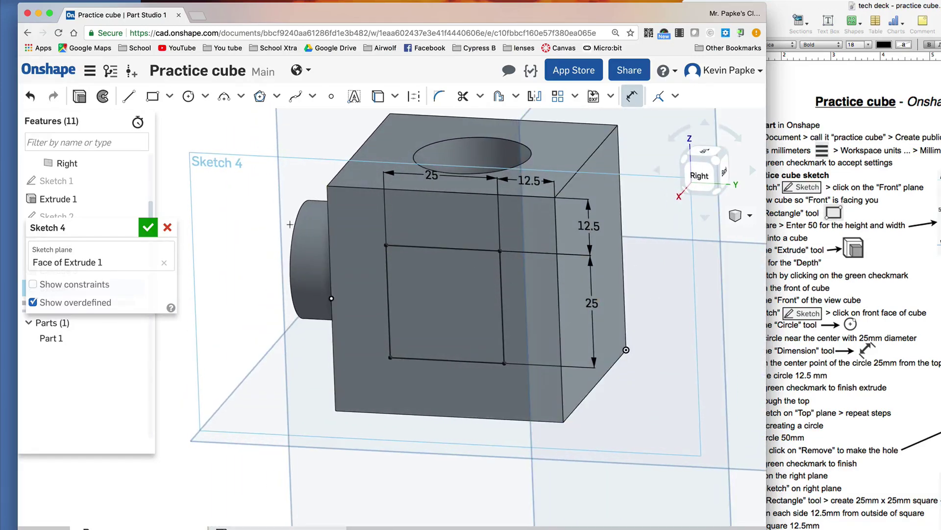
click(79, 96)
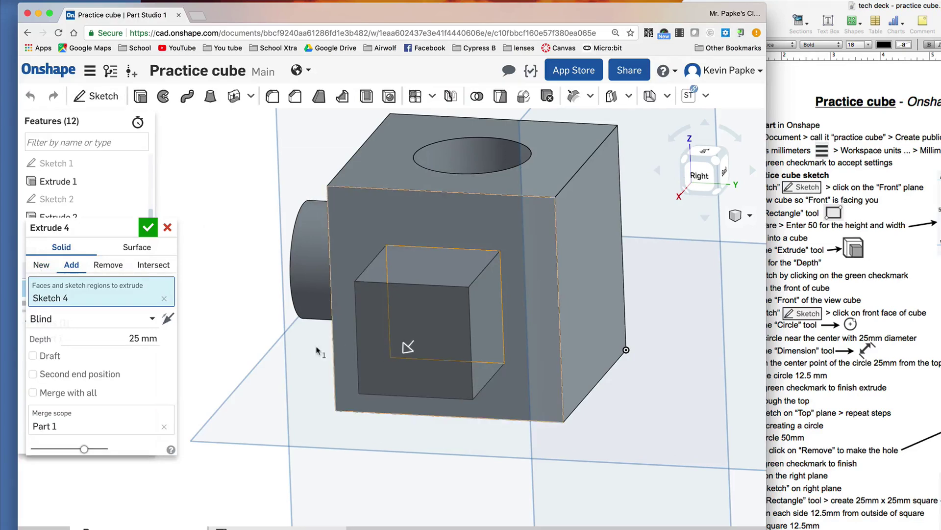
click(128, 338)
drag(128, 338, 166, 342)
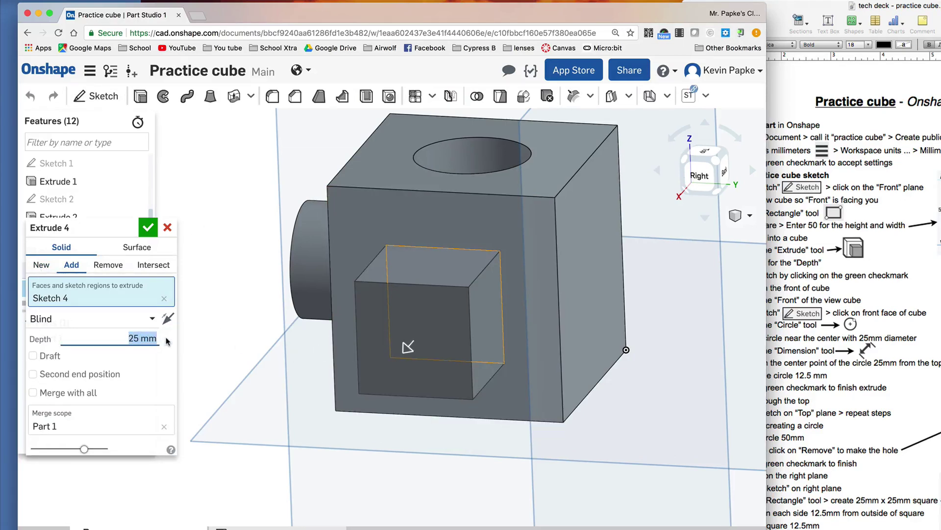
text(12.5)
key(Return)
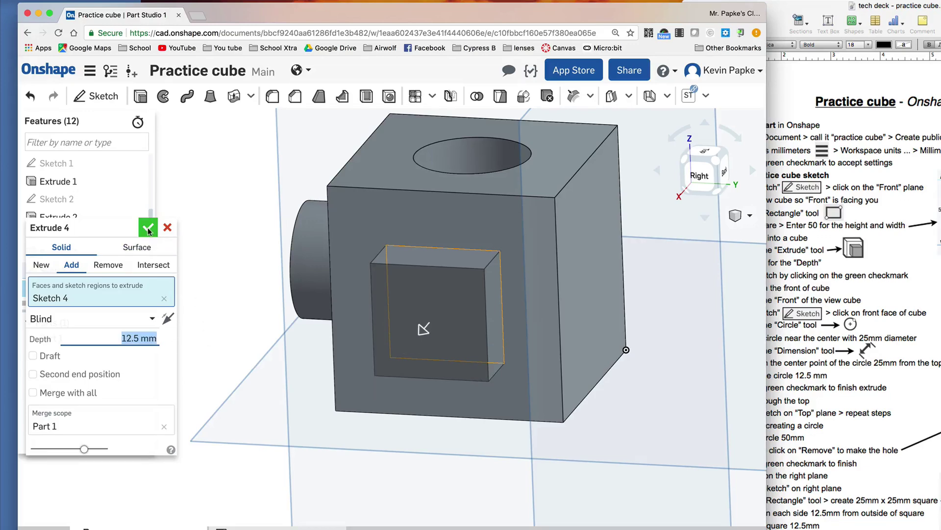
click(147, 228)
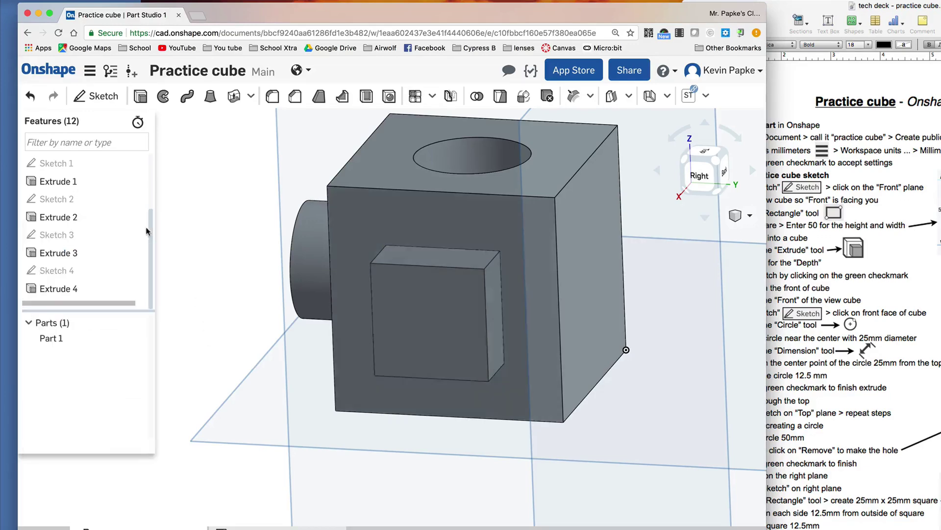
right_drag(539, 313, 701, 319)
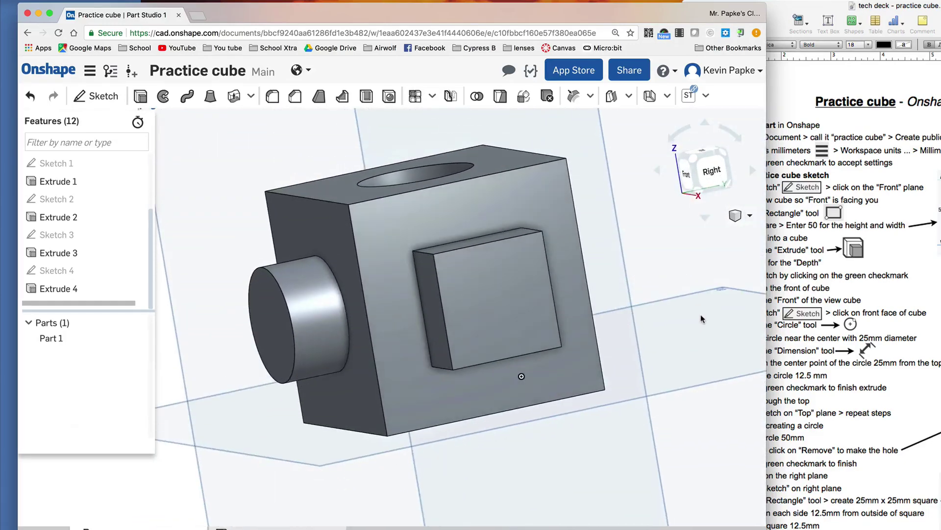